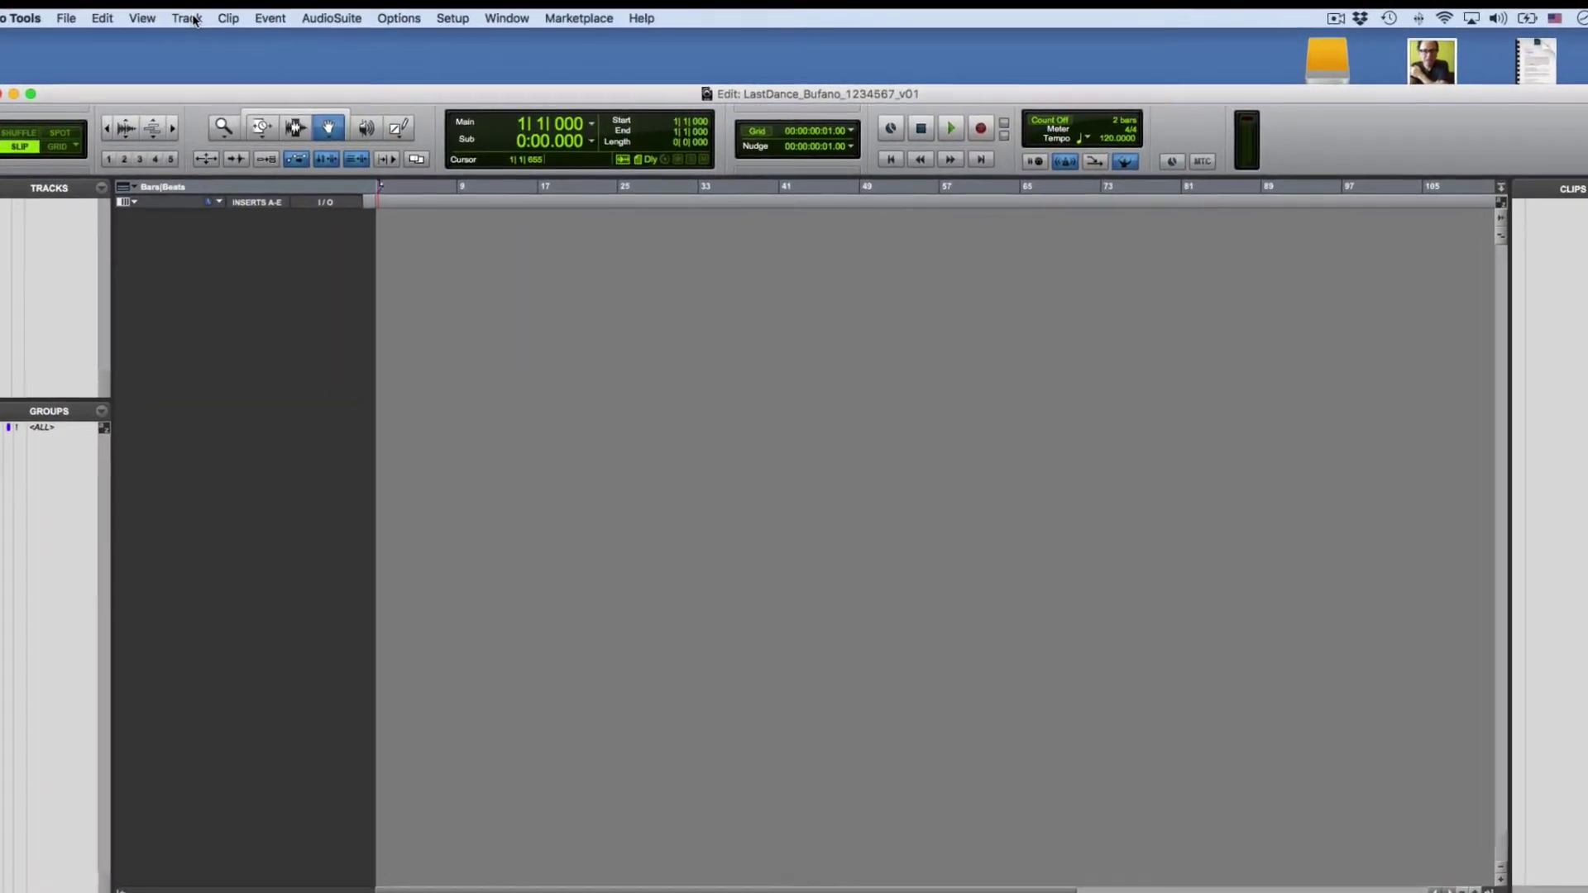
Create 1 stereo Instrument track and 3 MIDI tracks (Inst 1, MIDI 1–3) in one New Tracks dialog
left_click(193, 18)
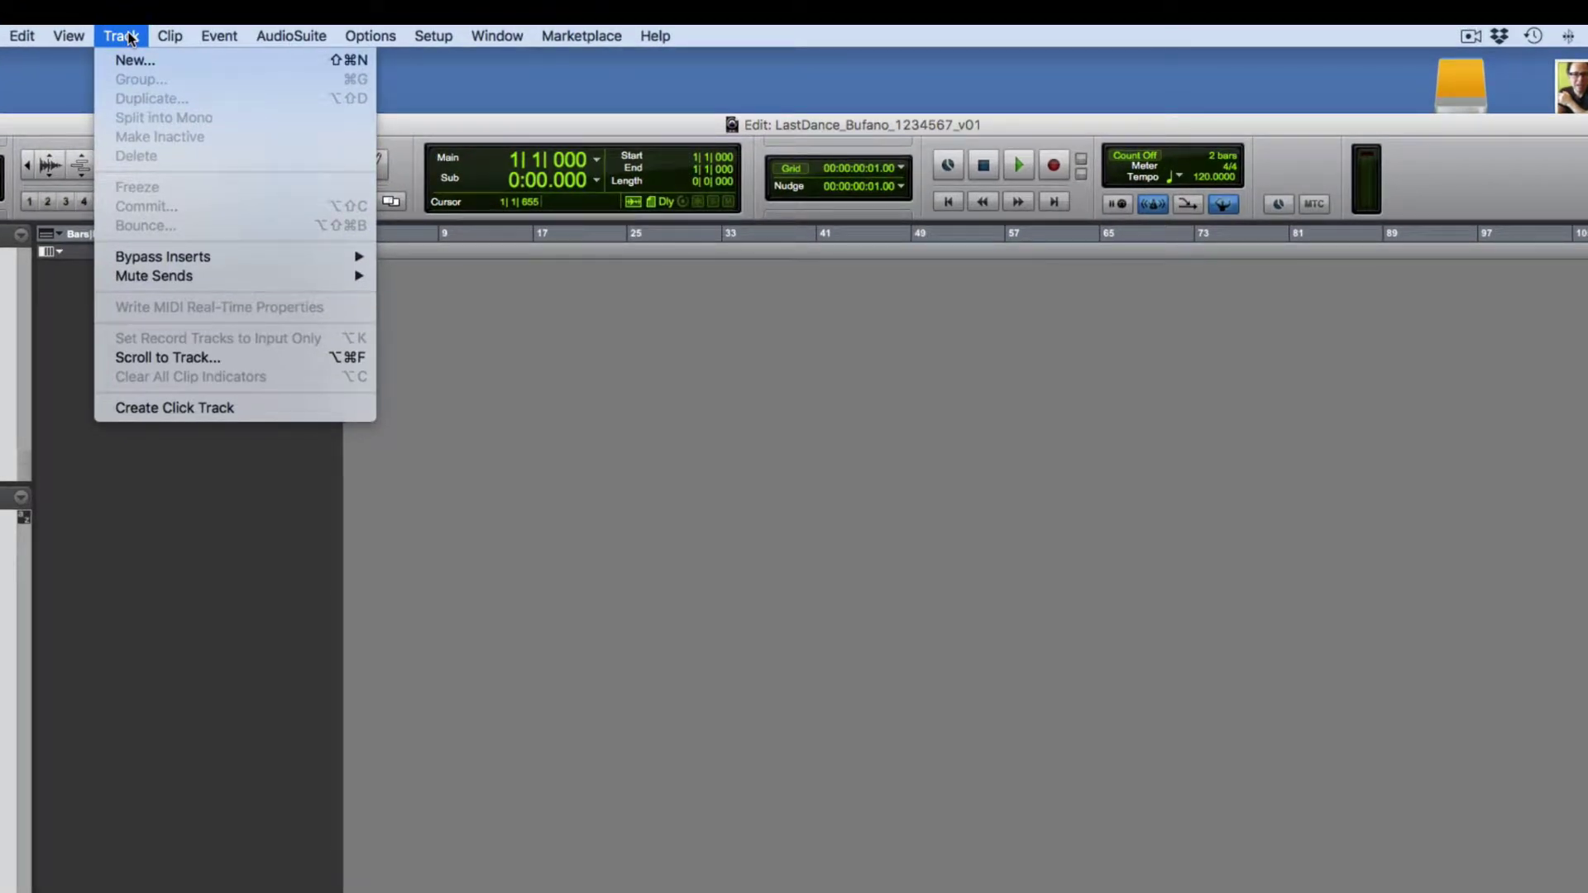
left_click(130, 38)
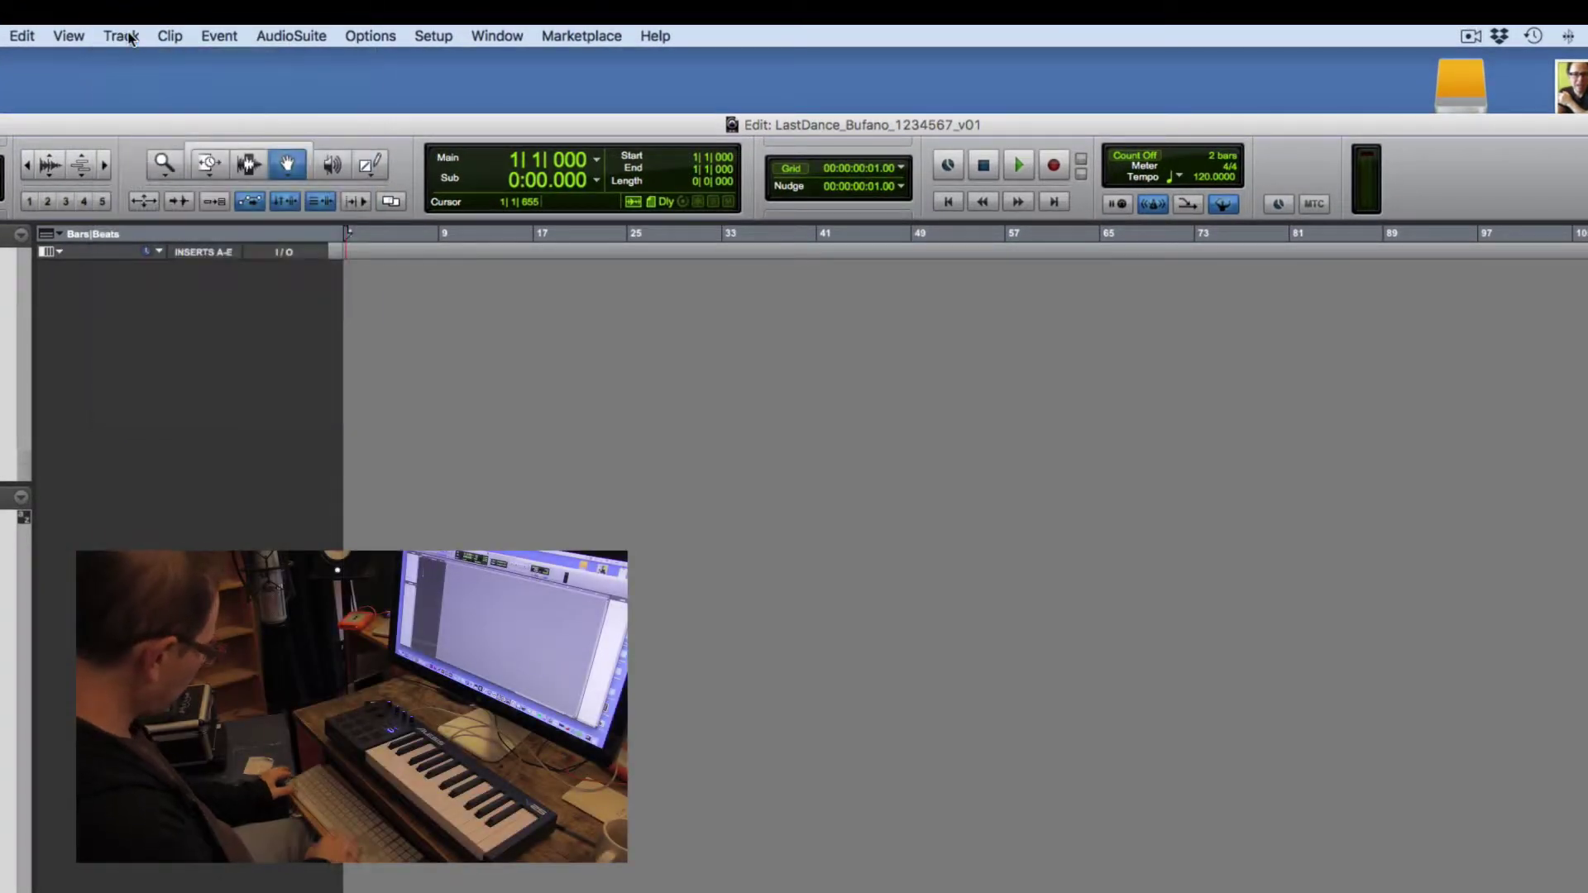
key("super+shift+n")
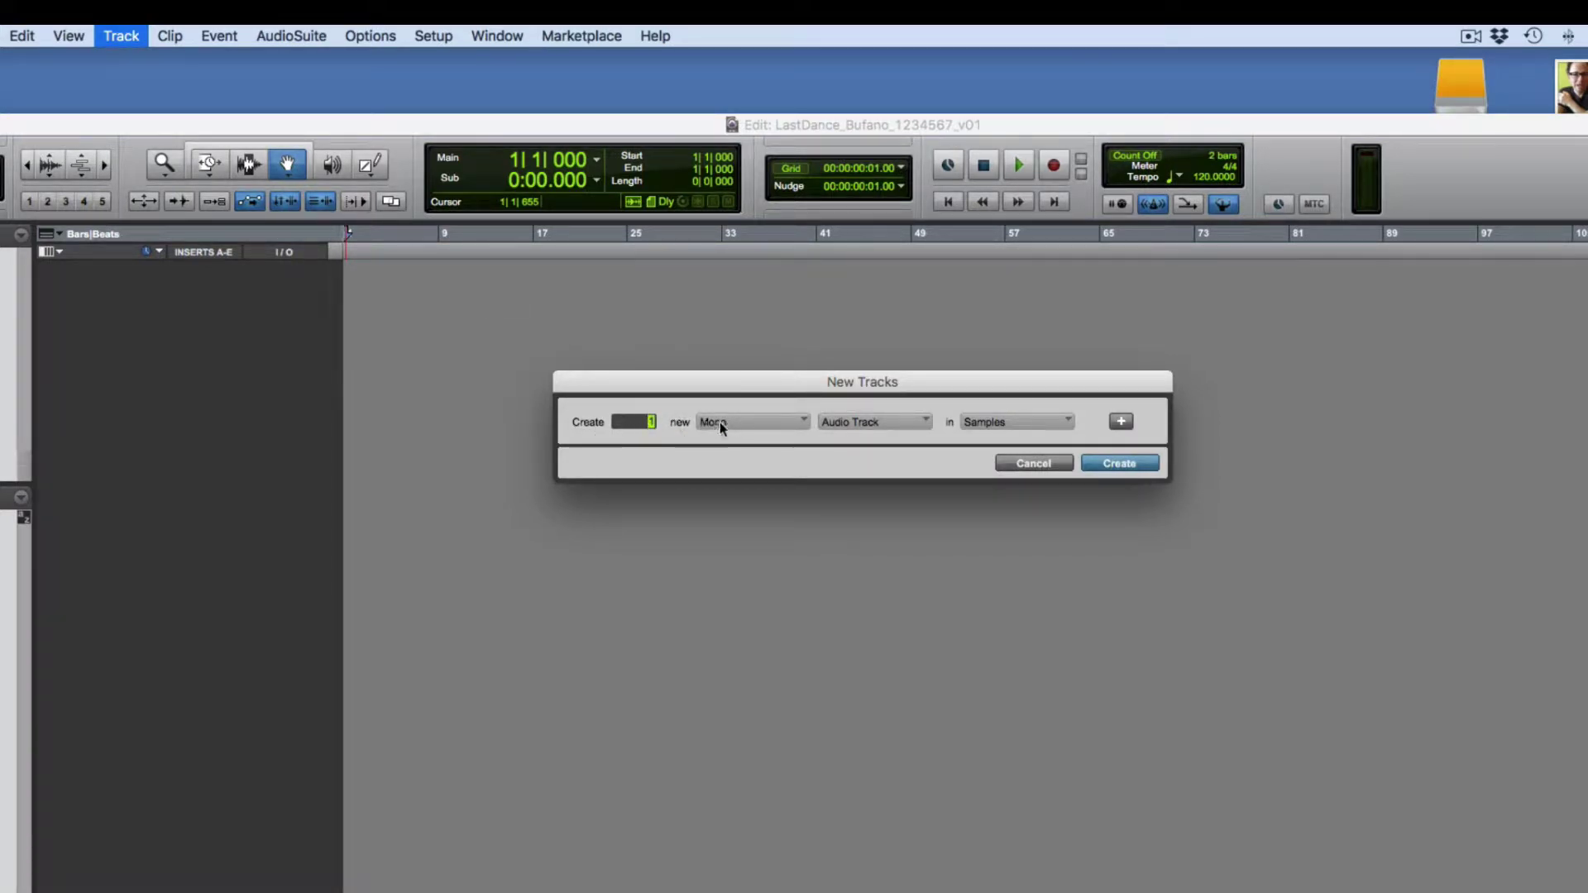
left_click(720, 424)
left_click(738, 446)
left_click(865, 425)
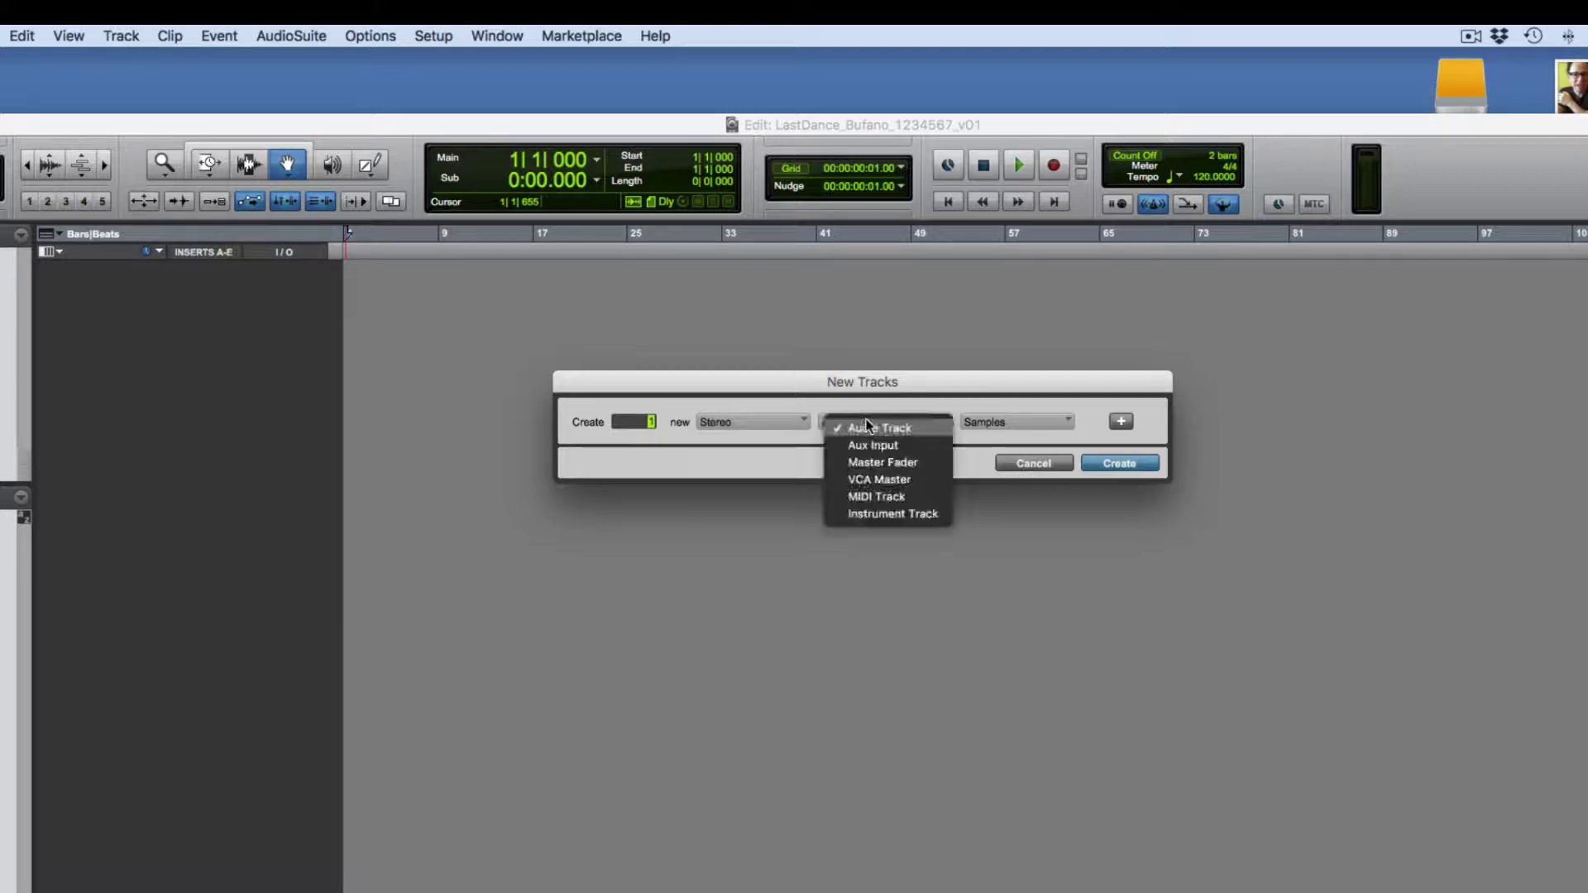
left_click(877, 513)
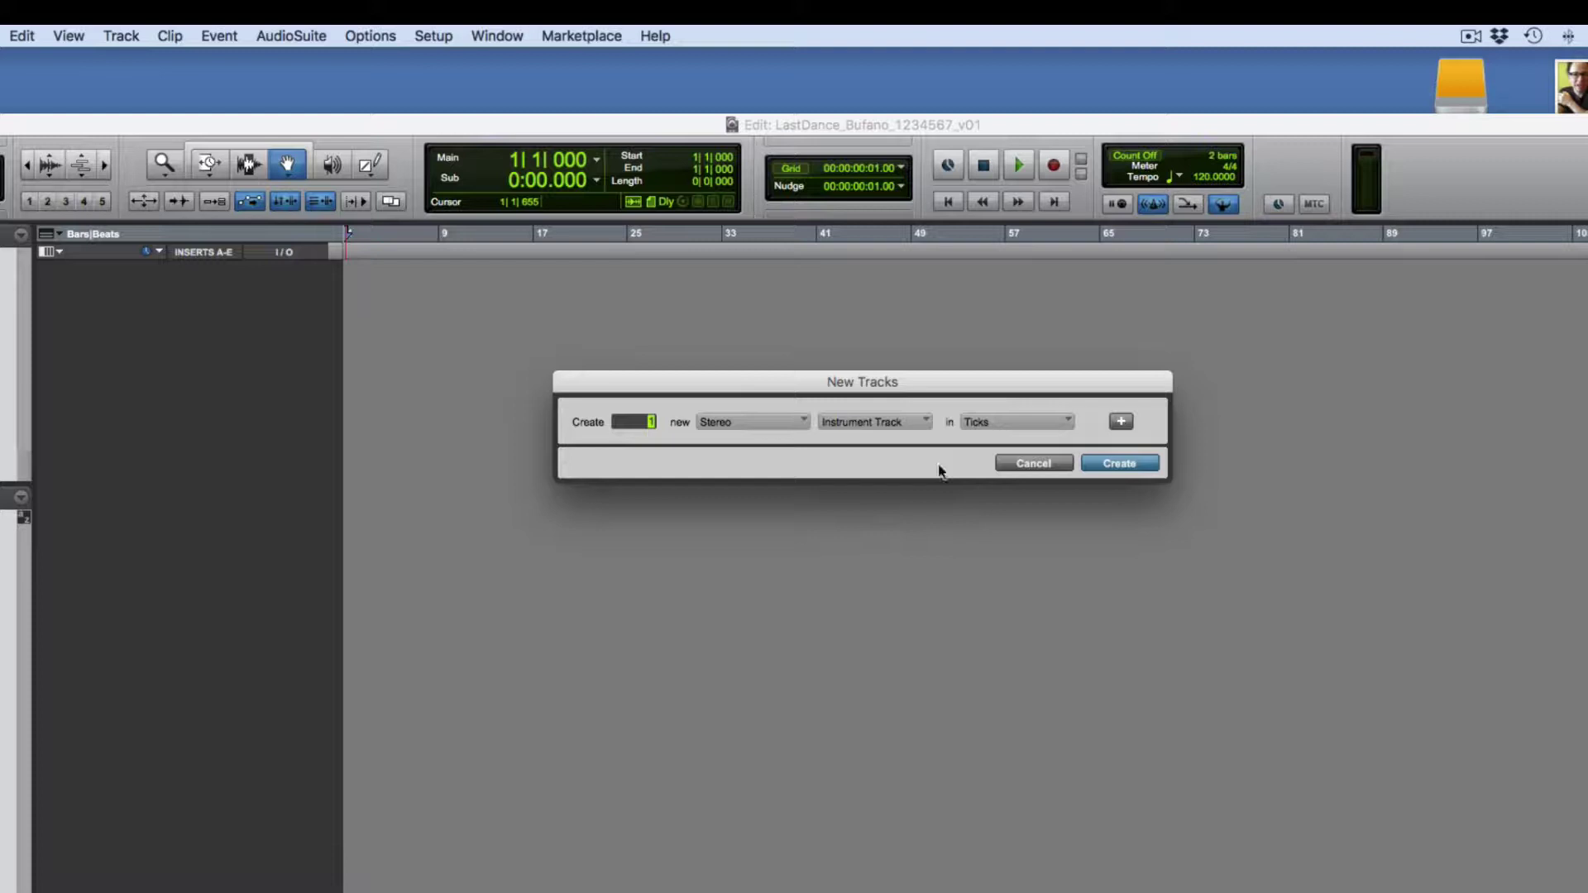
left_click(1120, 422)
type("3")
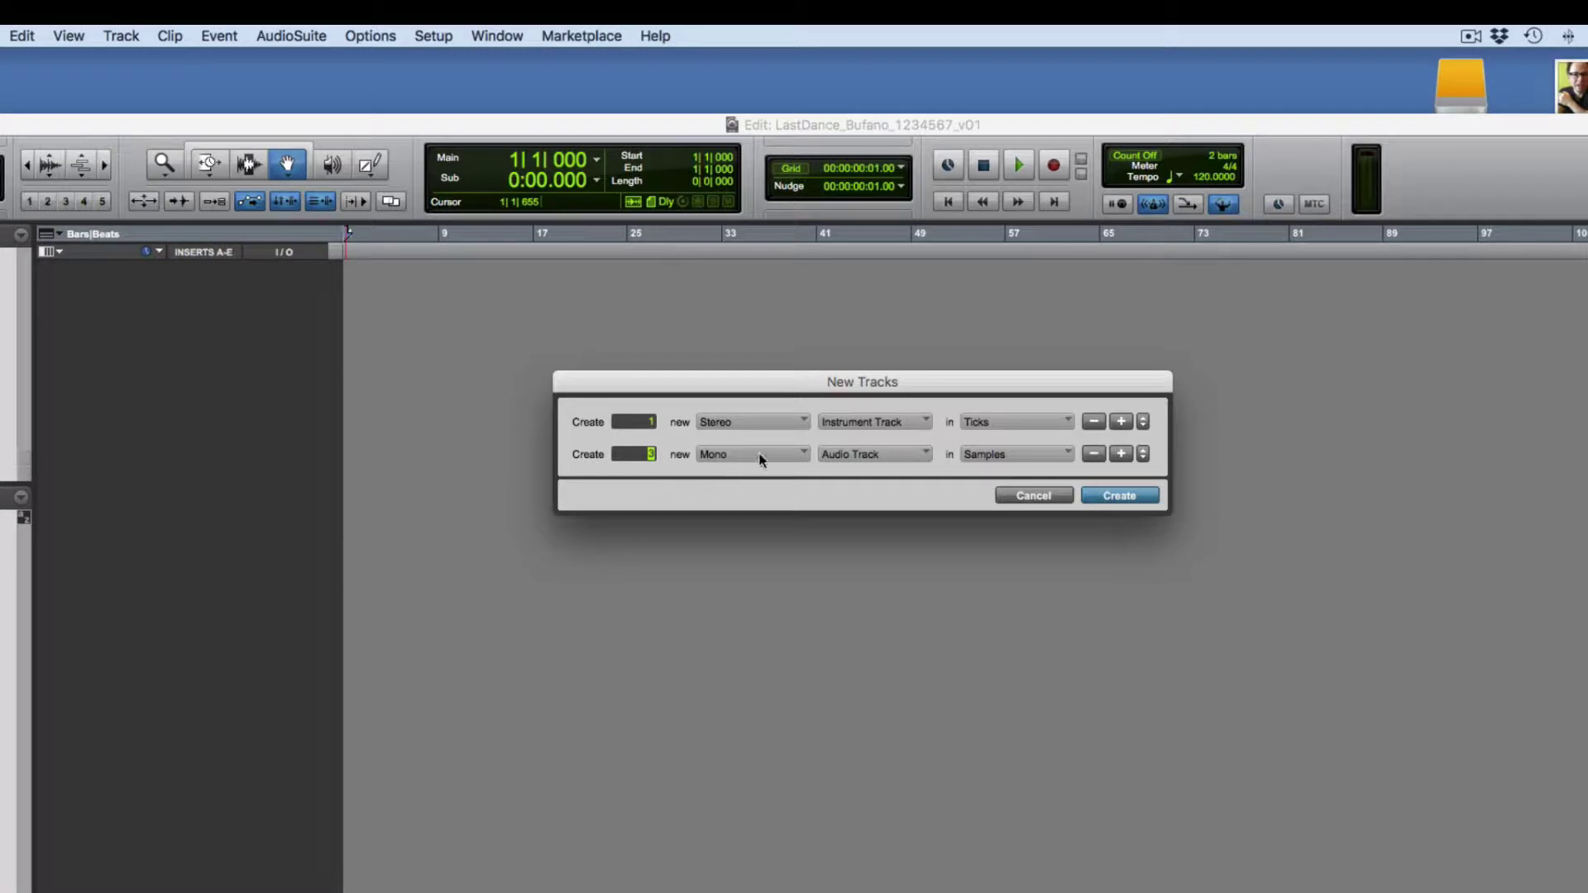
left_click(864, 452)
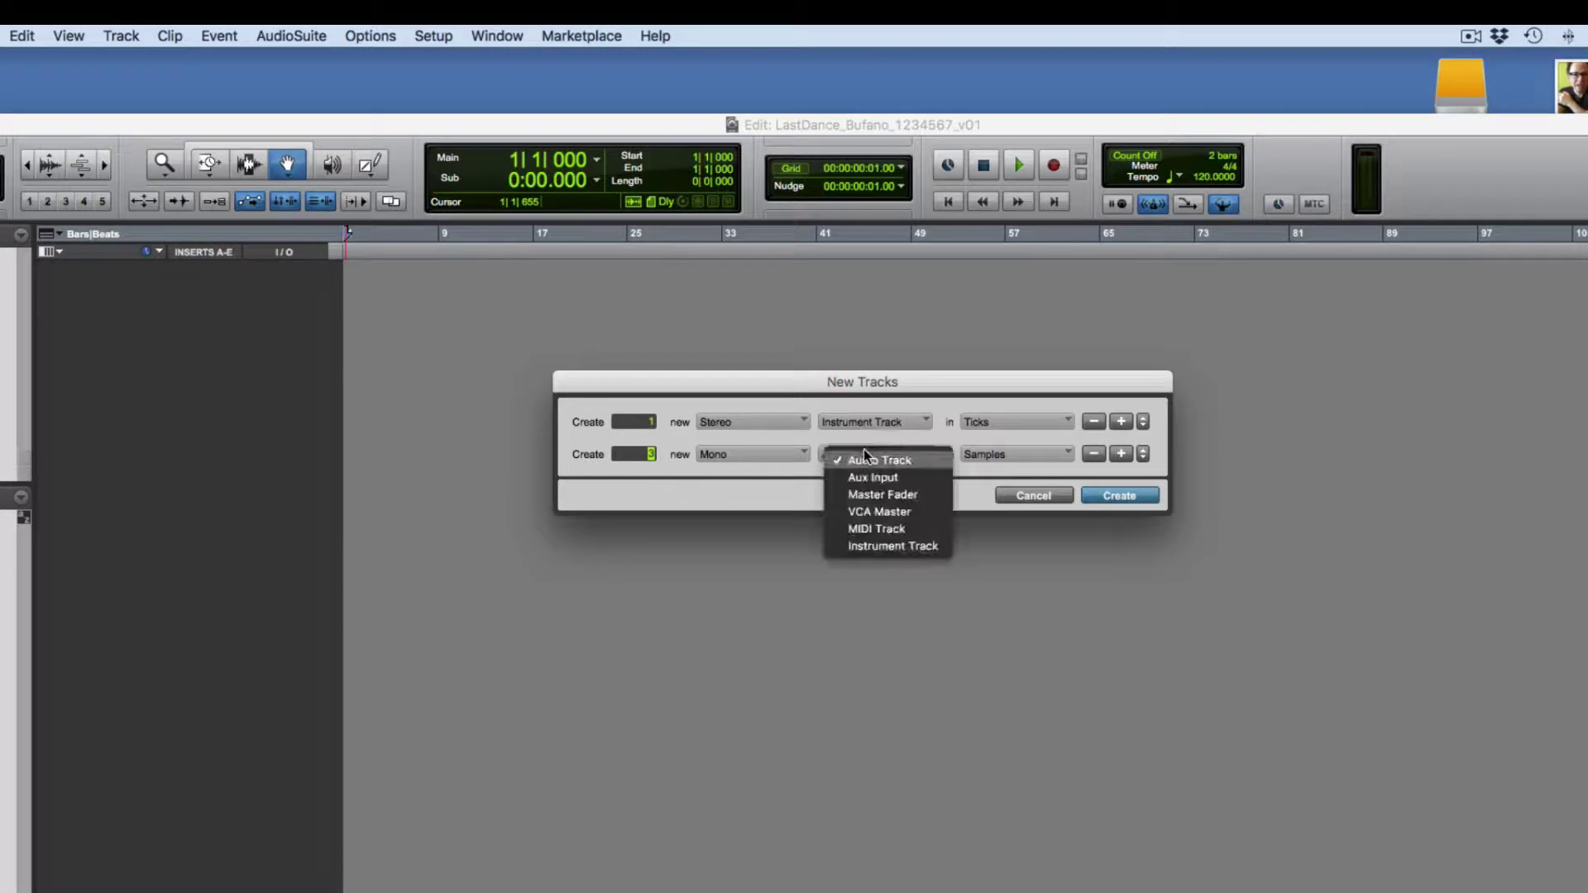
left_click(869, 528)
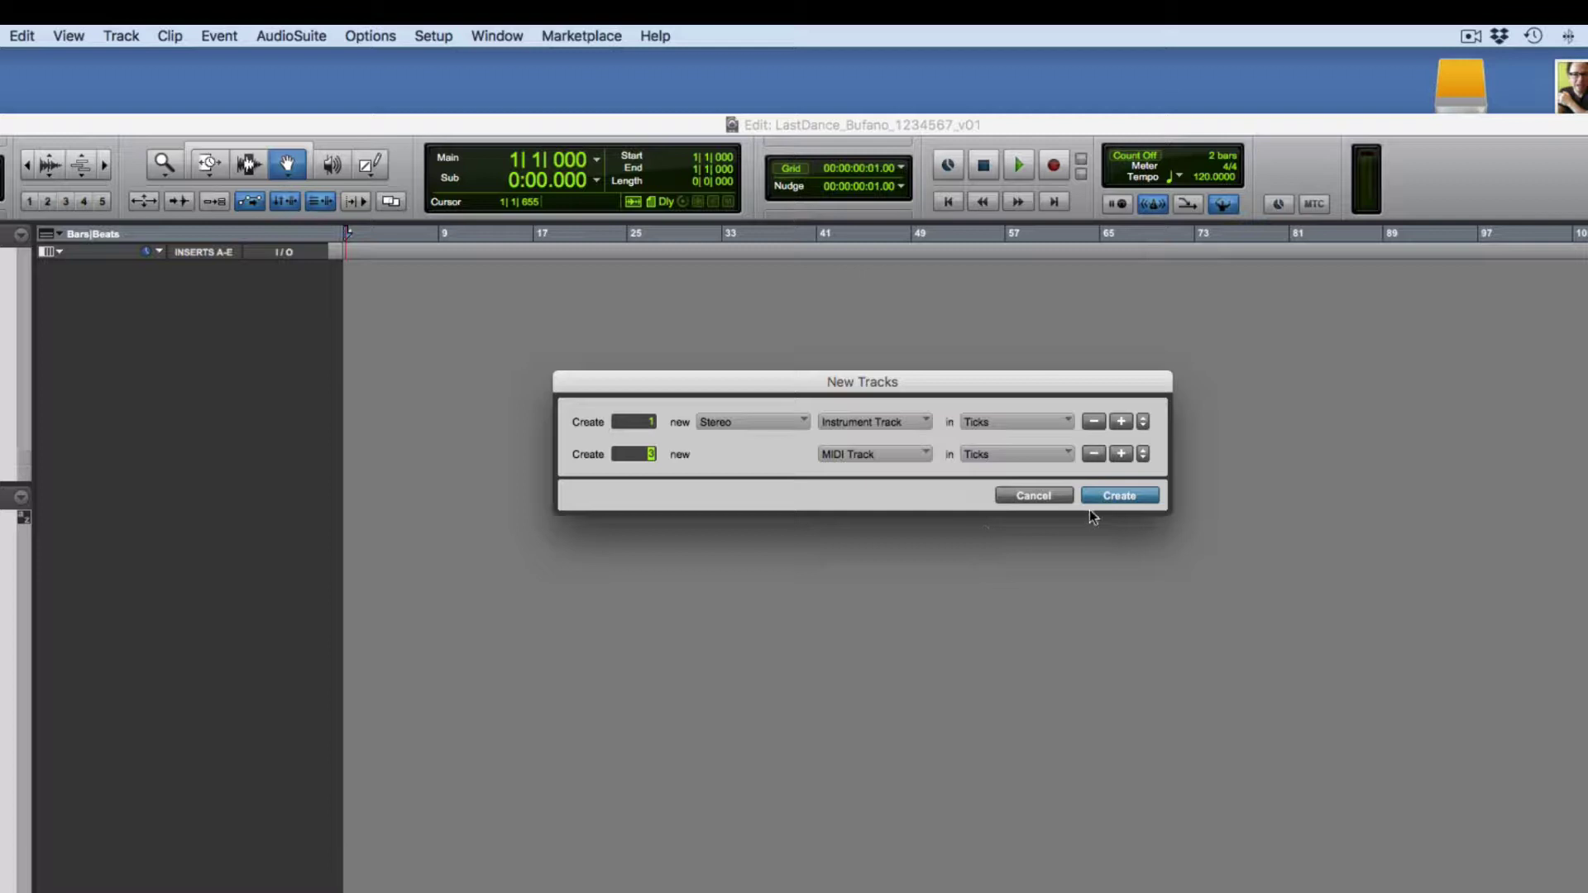
left_click(1108, 496)
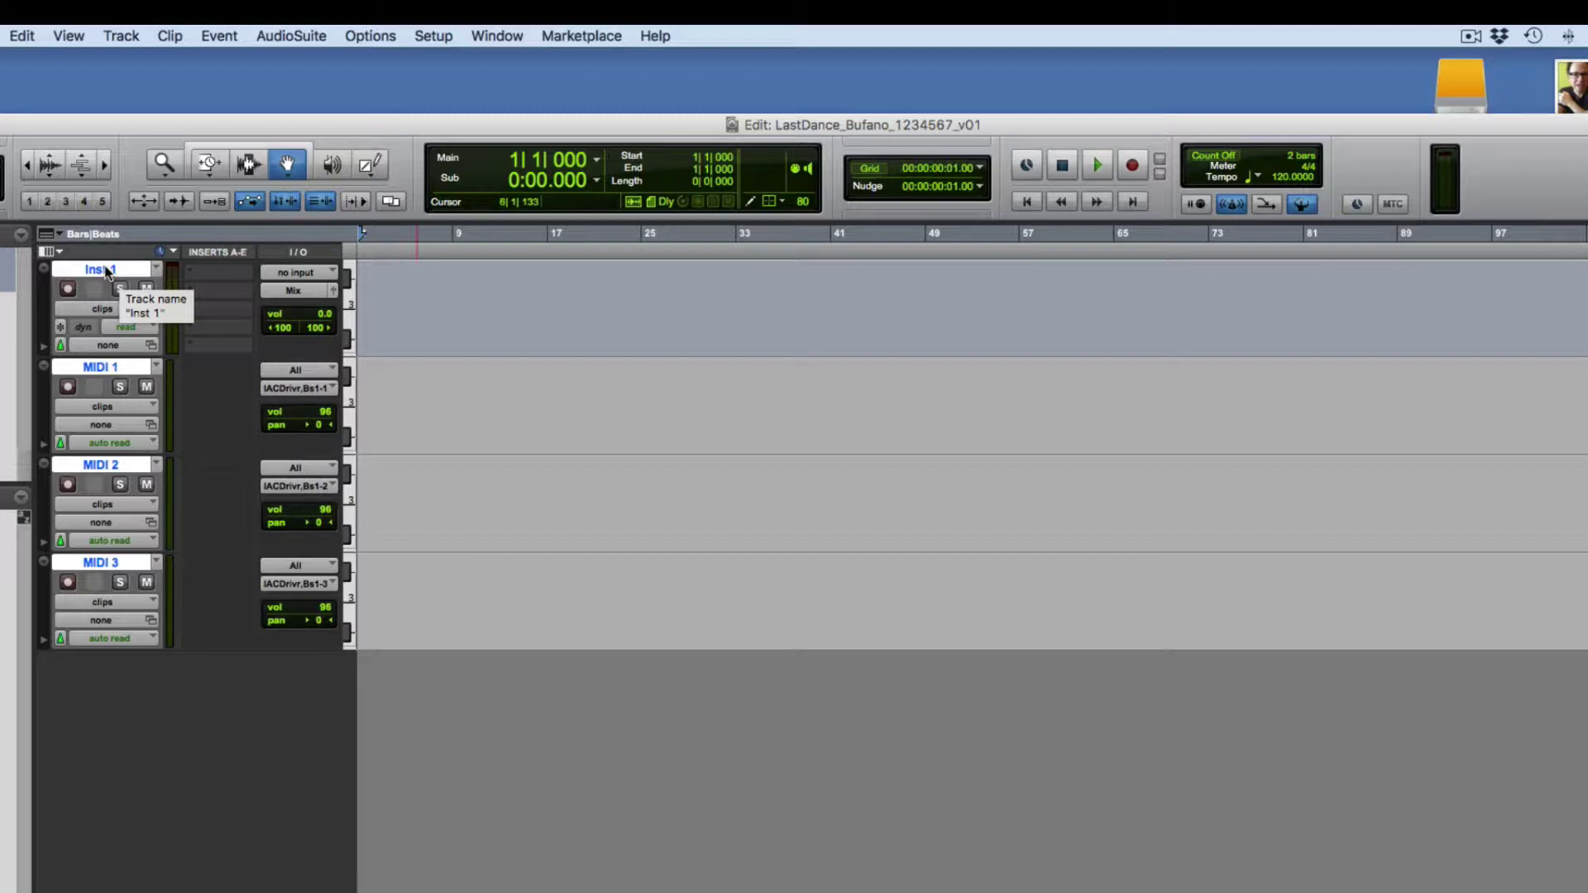
Rename Inst 1, MIDI 1, MIDI 2 and MIDI 3 to Kontakt, Piano RH, Piano LH and Flute
double_click(106, 272)
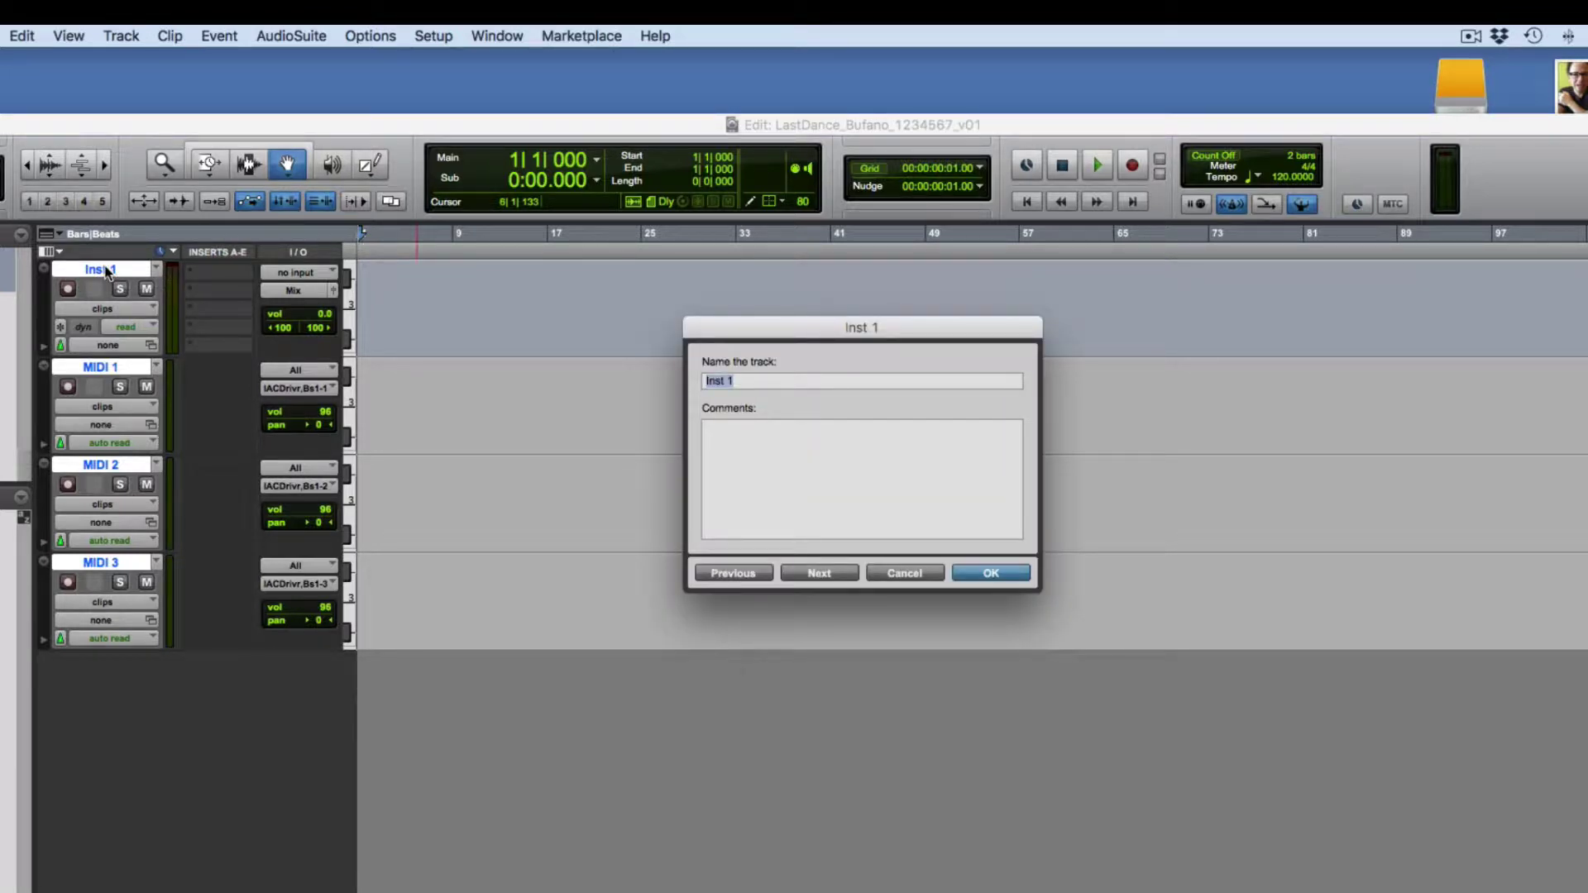
type("Koni")
type("ak")
type("t")
left_click(821, 575)
type("P")
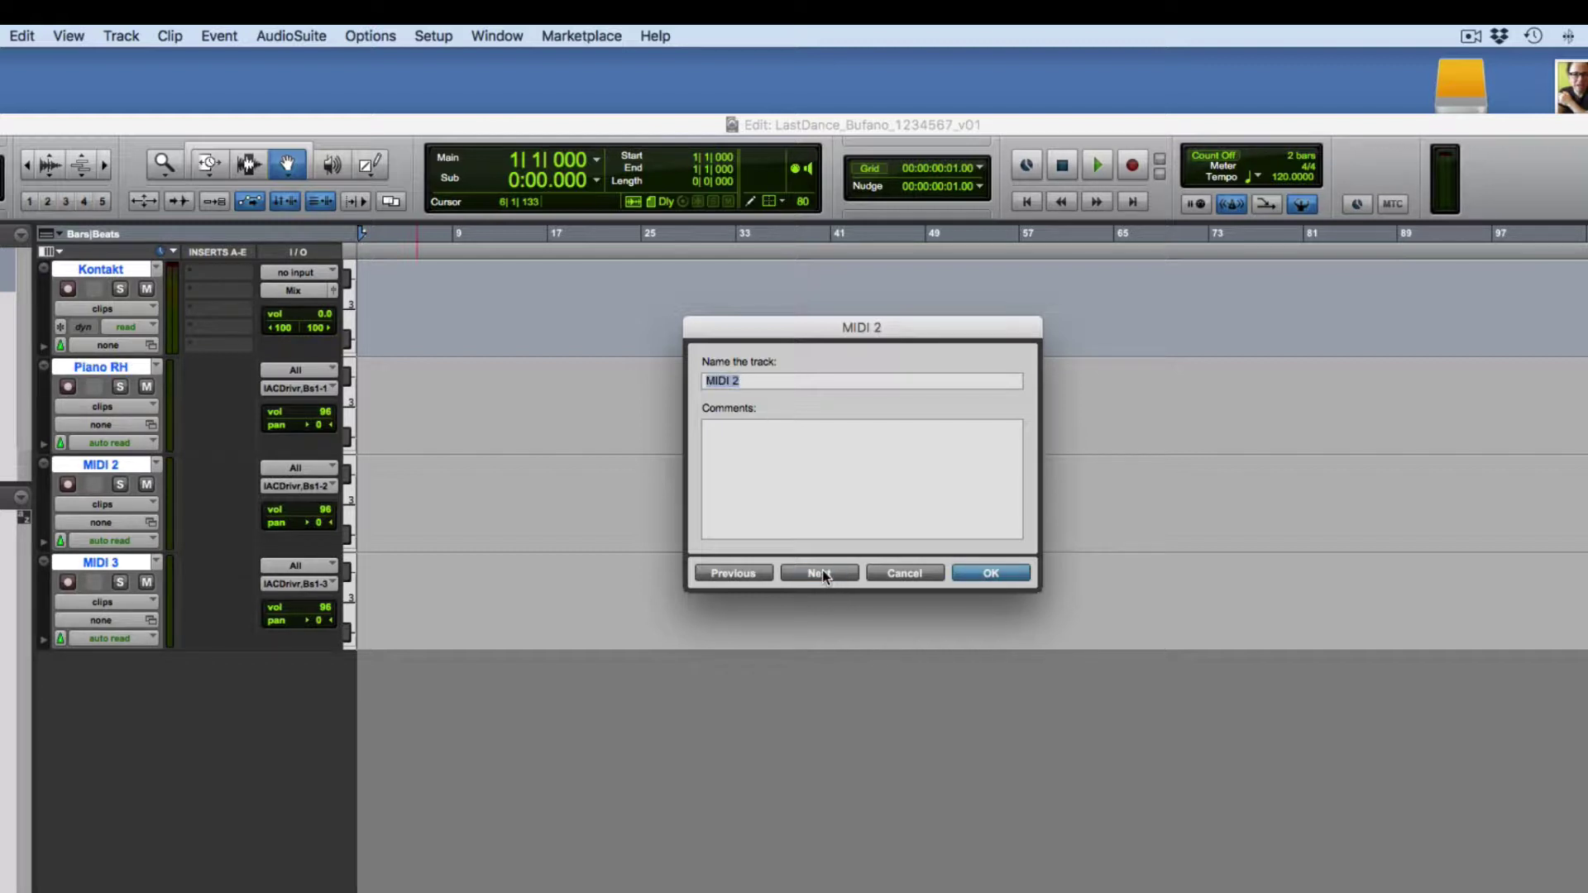
type("Pia")
type("no LH")
left_click(846, 573)
type("F")
type("lute")
left_click(992, 574)
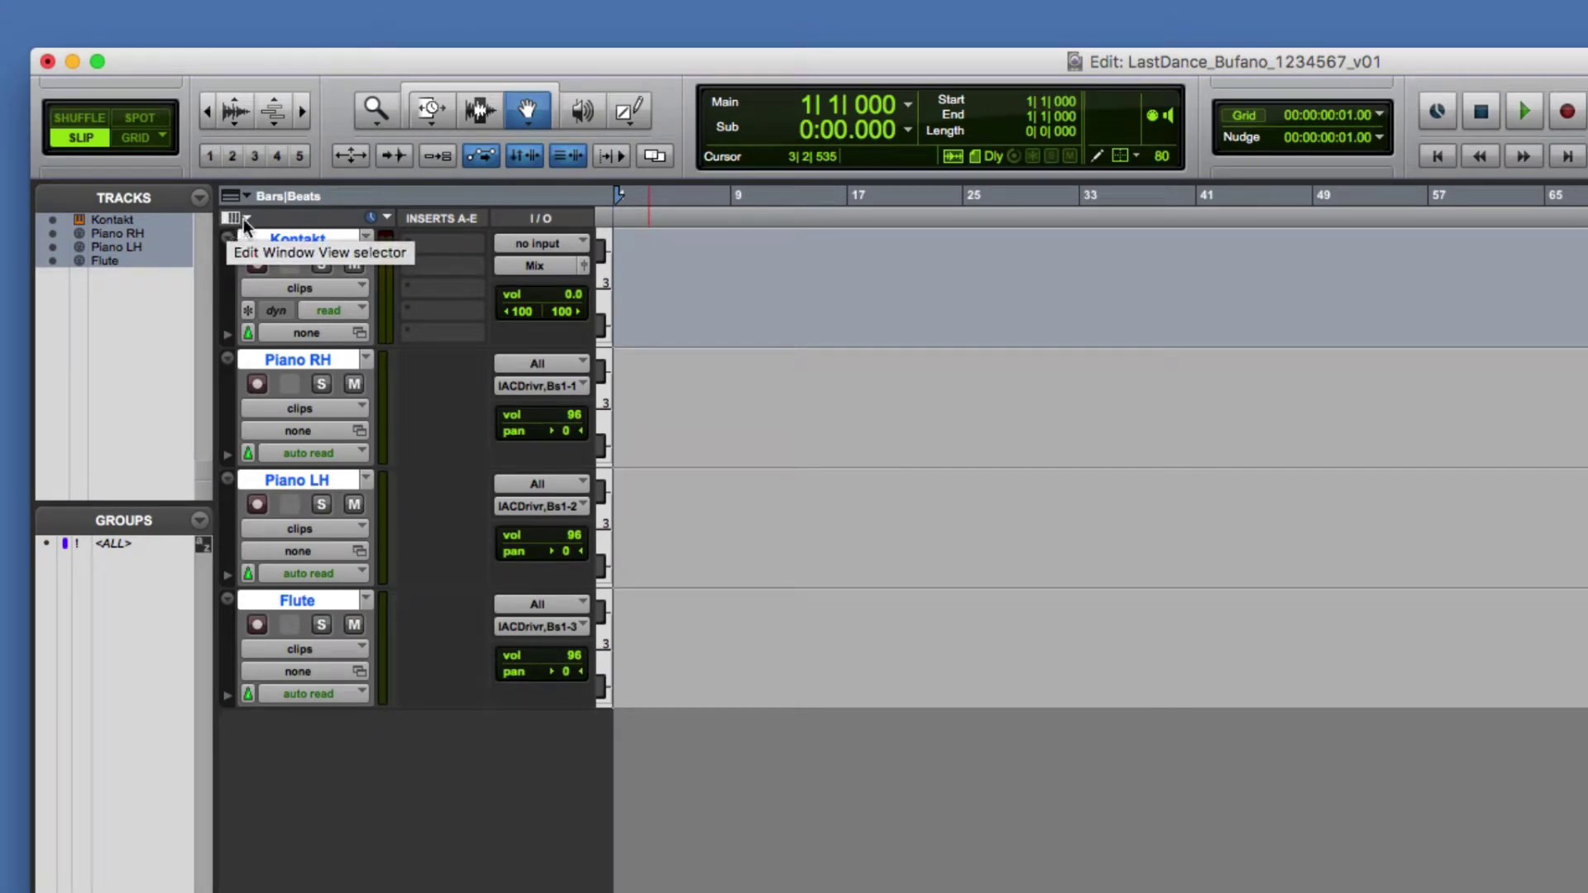
left_click(248, 218)
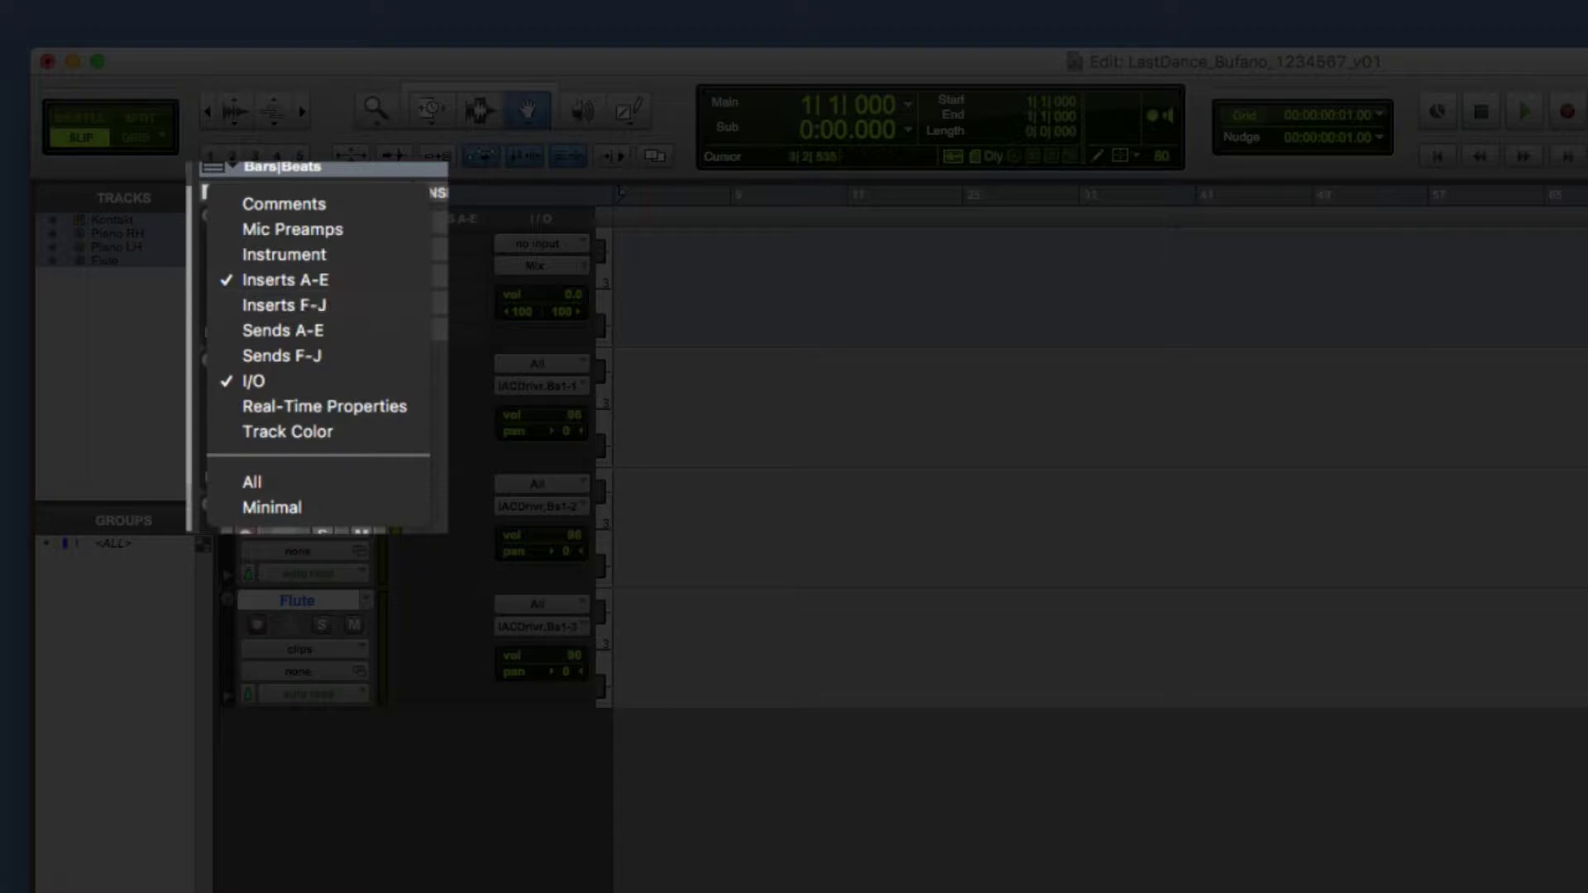
key("Escape")
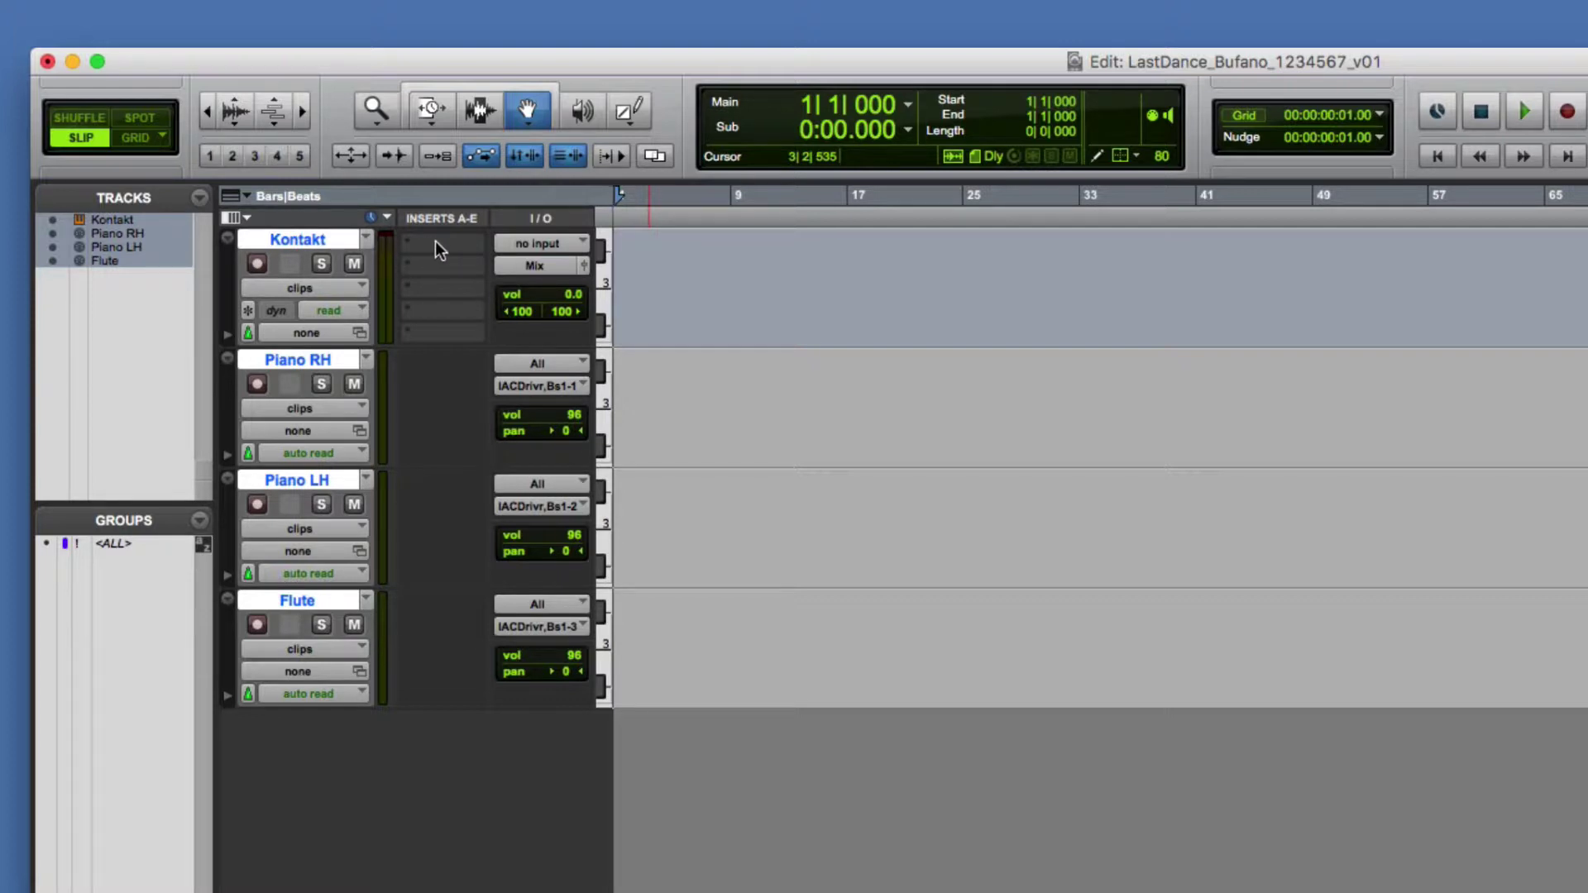
Insert Kontakt 5 (stereo) as the first insert on the Kontakt track
left_click(435, 240)
mouse_move(530, 292)
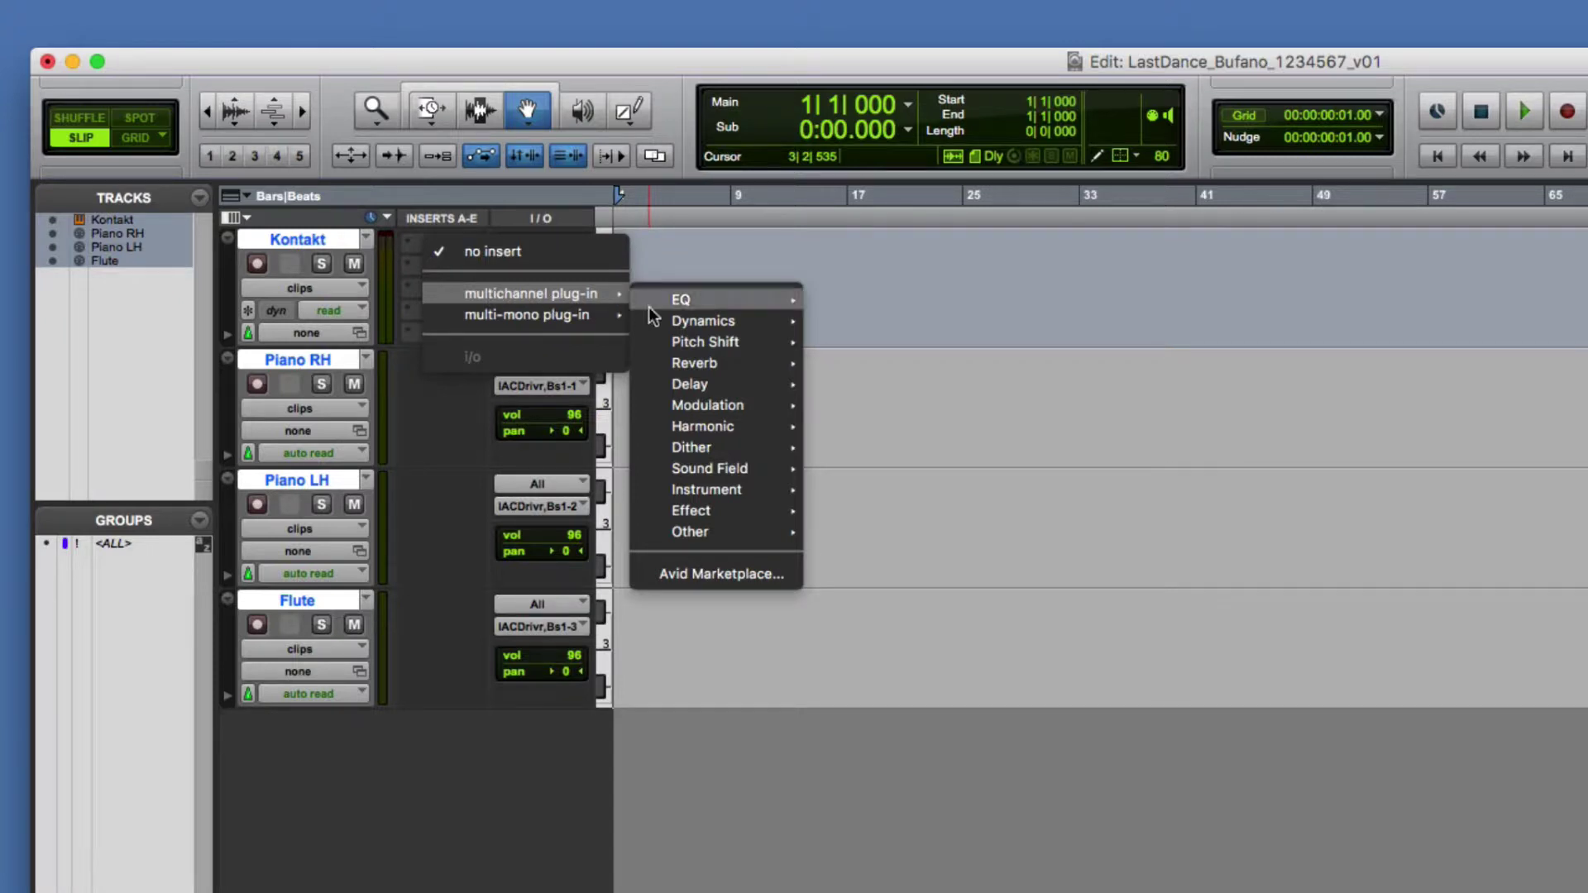
mouse_move(706, 489)
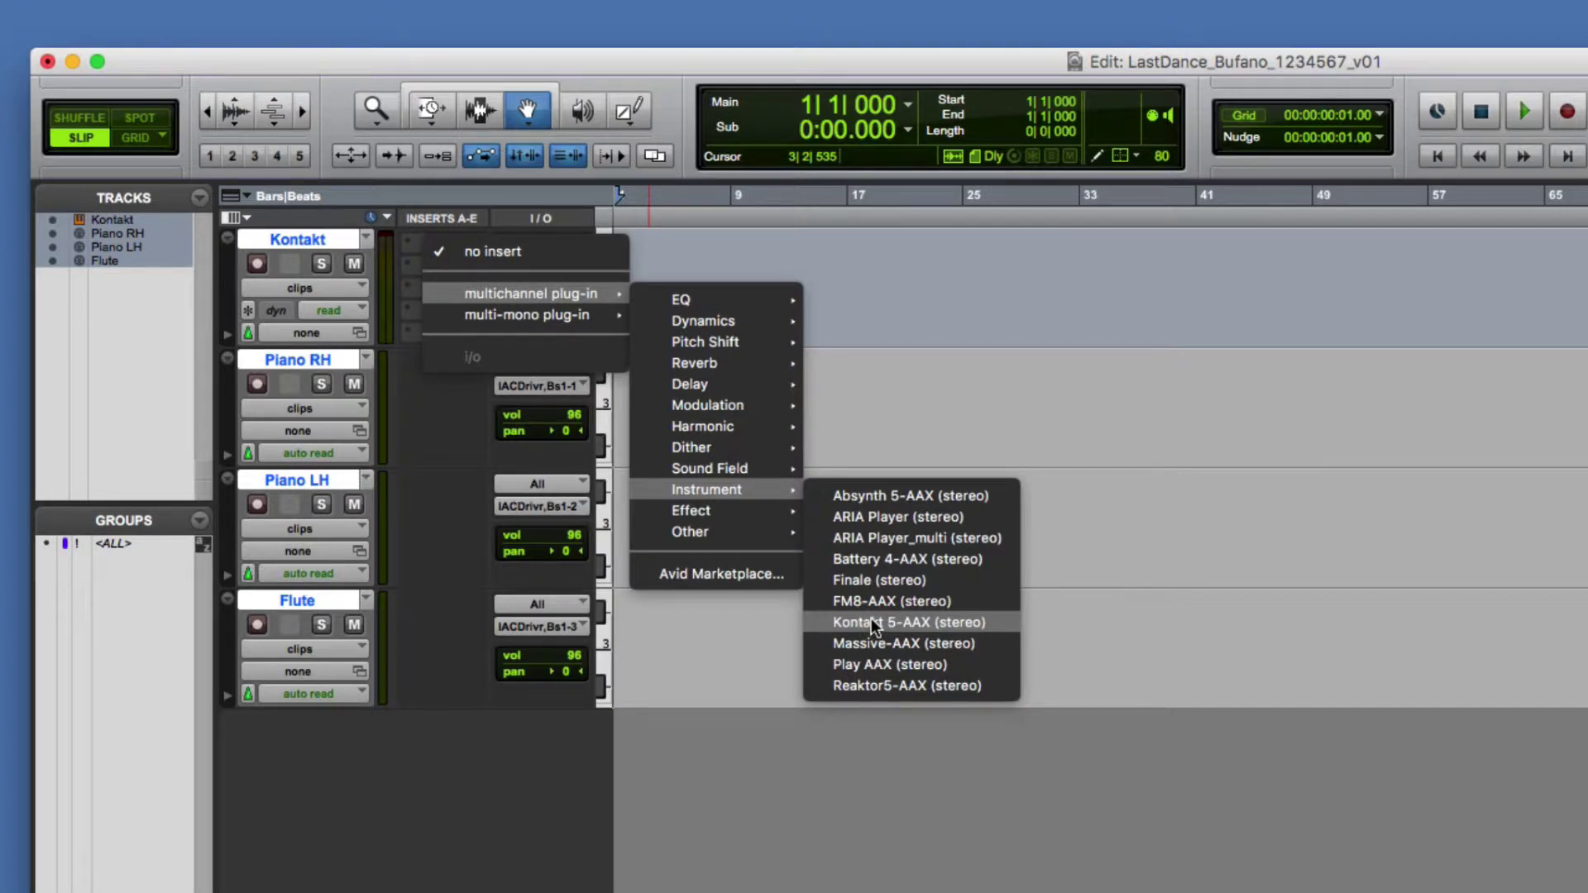
left_click(870, 621)
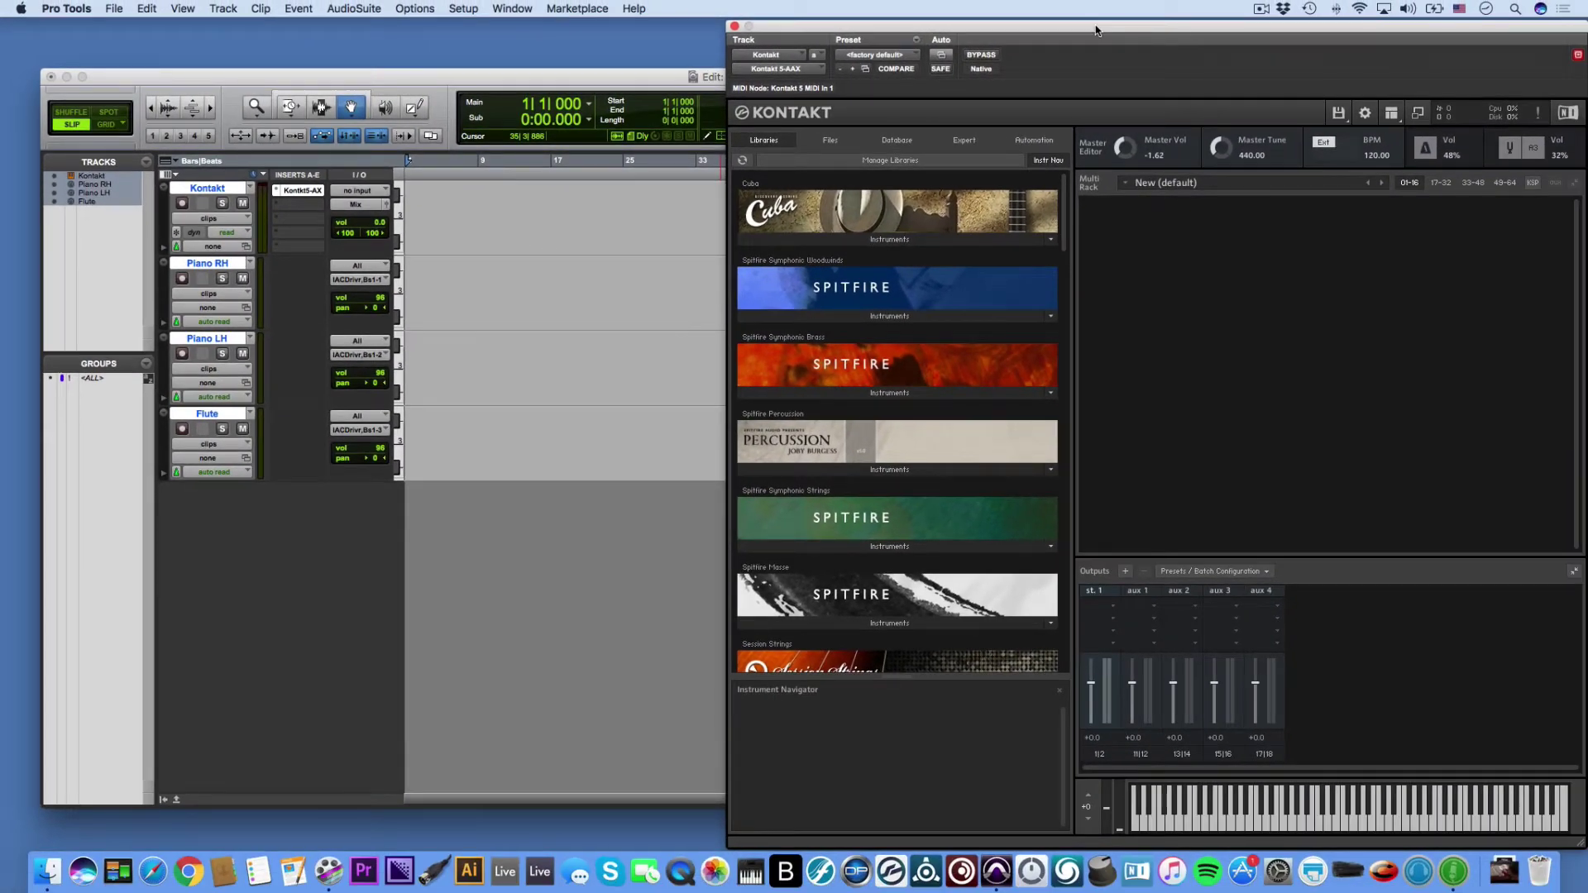
Find Berlin Concert Grand in the Kontakt Libraries list and show its instruments
left_click_drag(1113, 24, 971, 40)
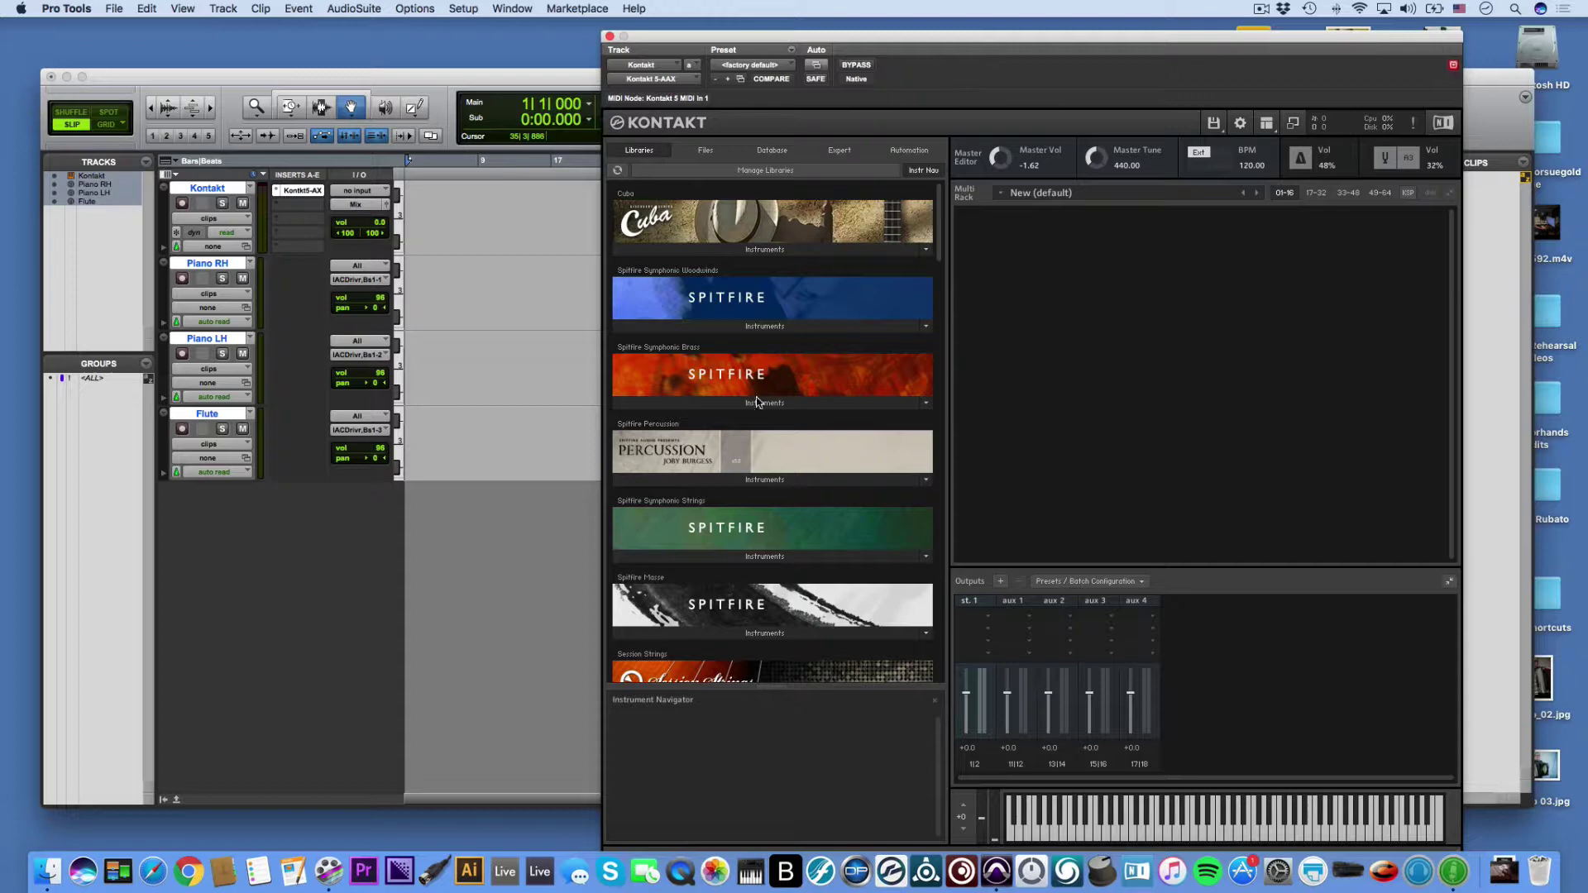
scroll(766, 464, "down", 5)
scroll(767, 488, "down", 3)
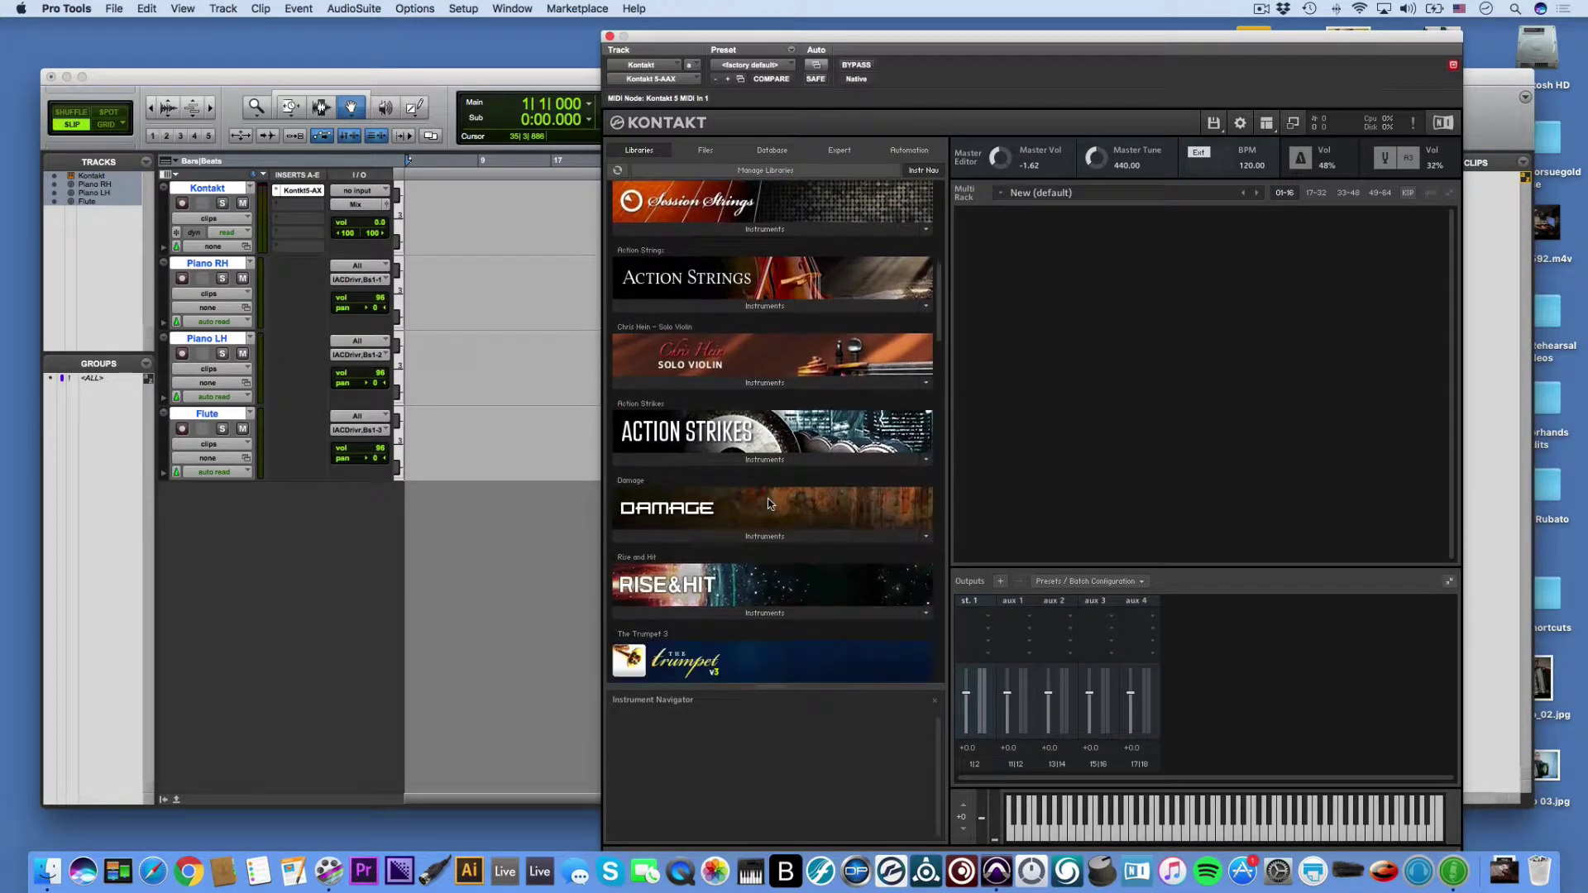
scroll(768, 503, "down", 2)
scroll(769, 502, "down", 5)
scroll(768, 503, "down", 7)
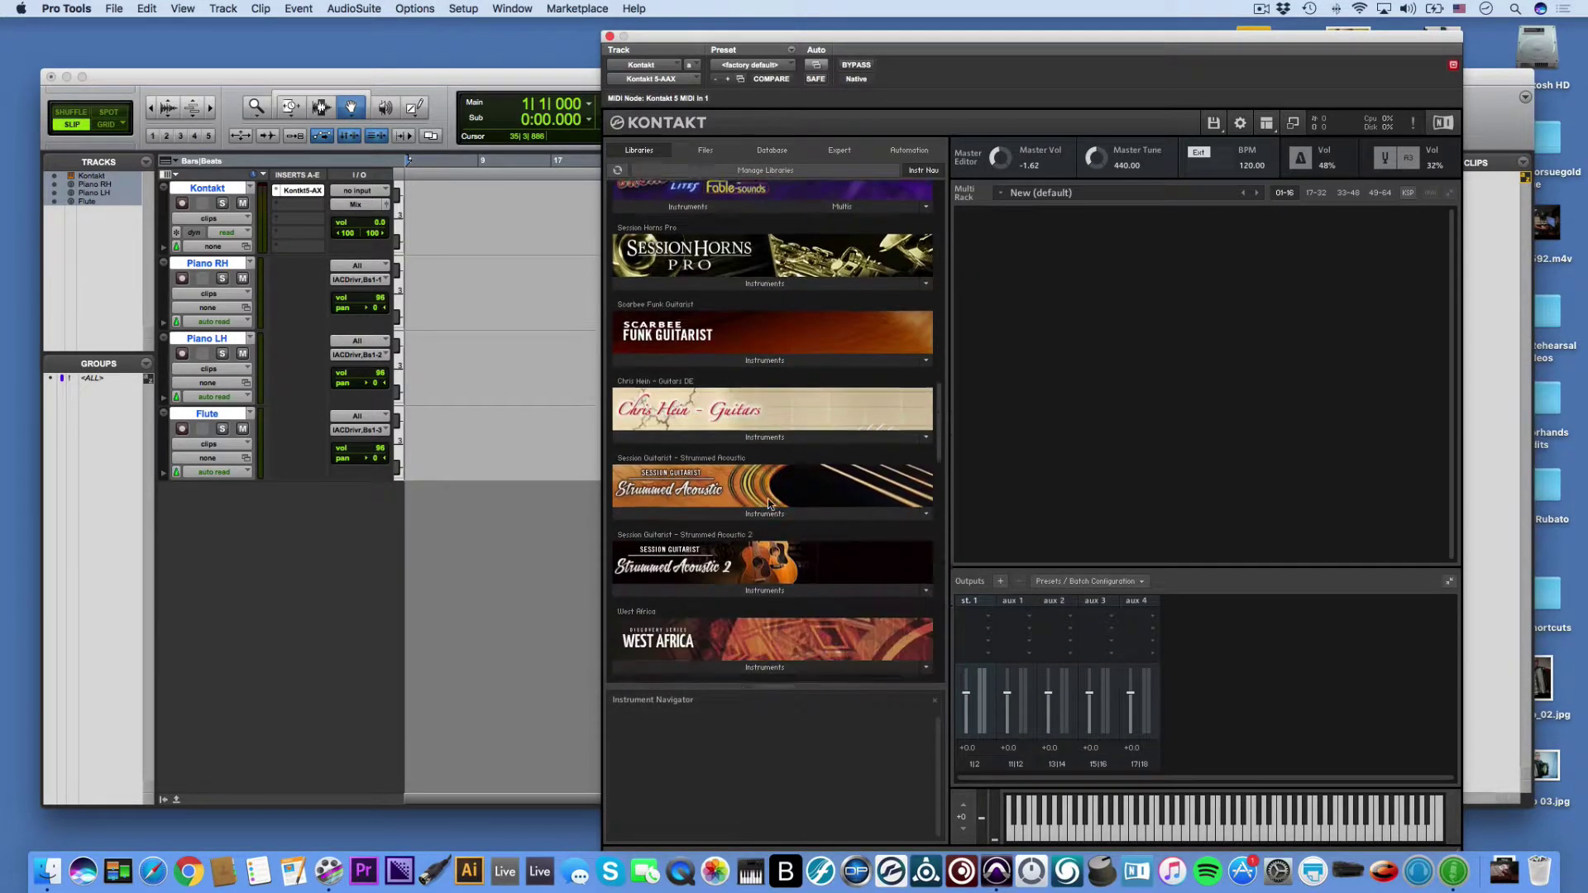
scroll(768, 503, "down", 4)
scroll(769, 503, "down", 3)
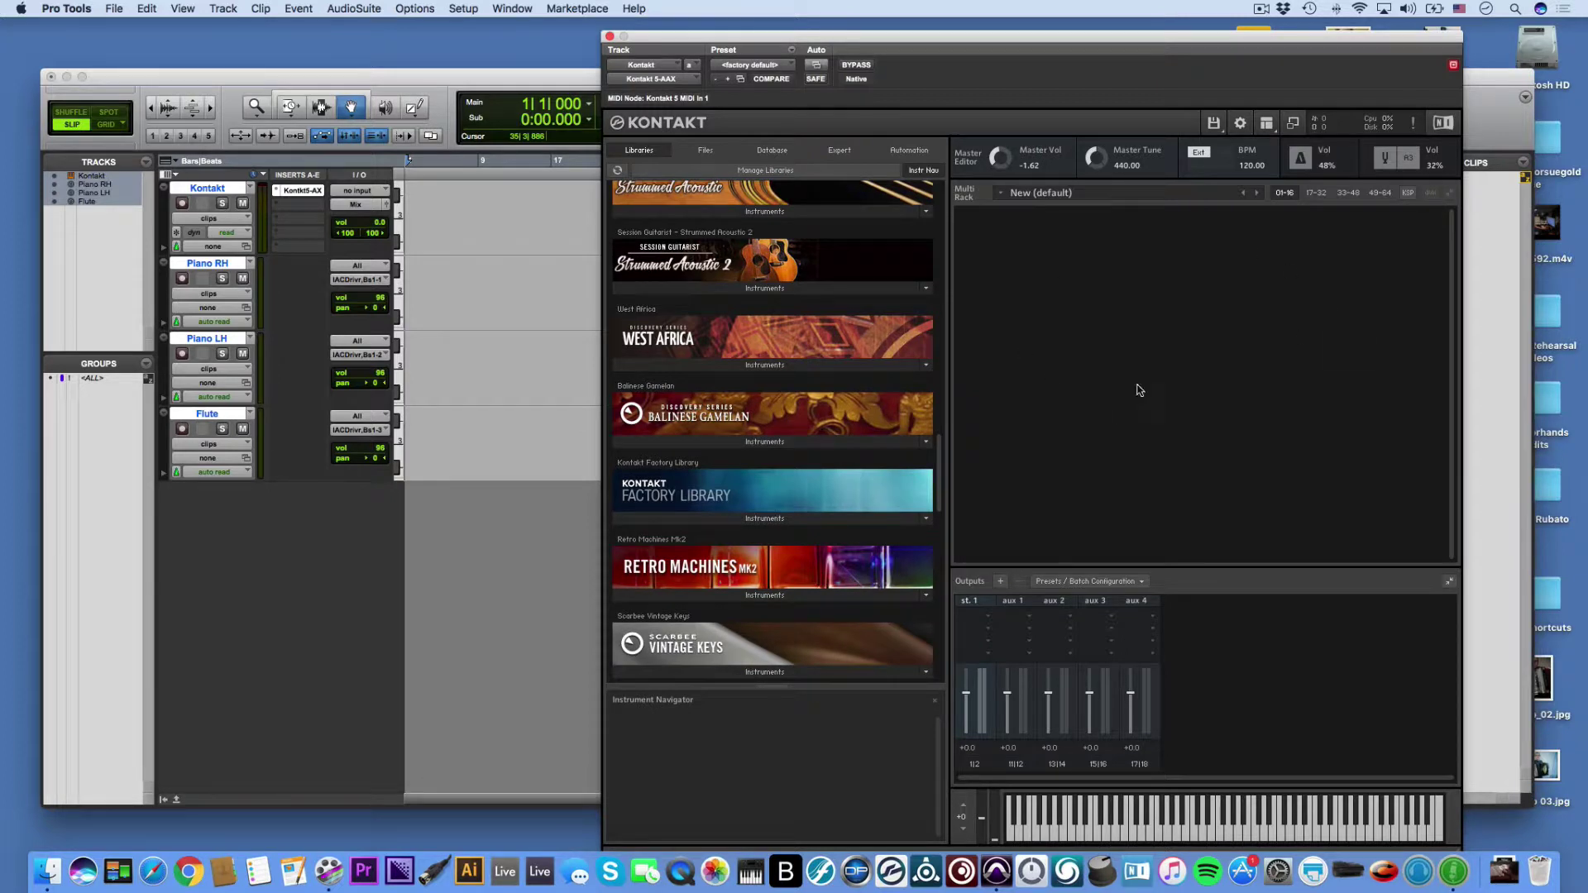
scroll(746, 479, "down", 5)
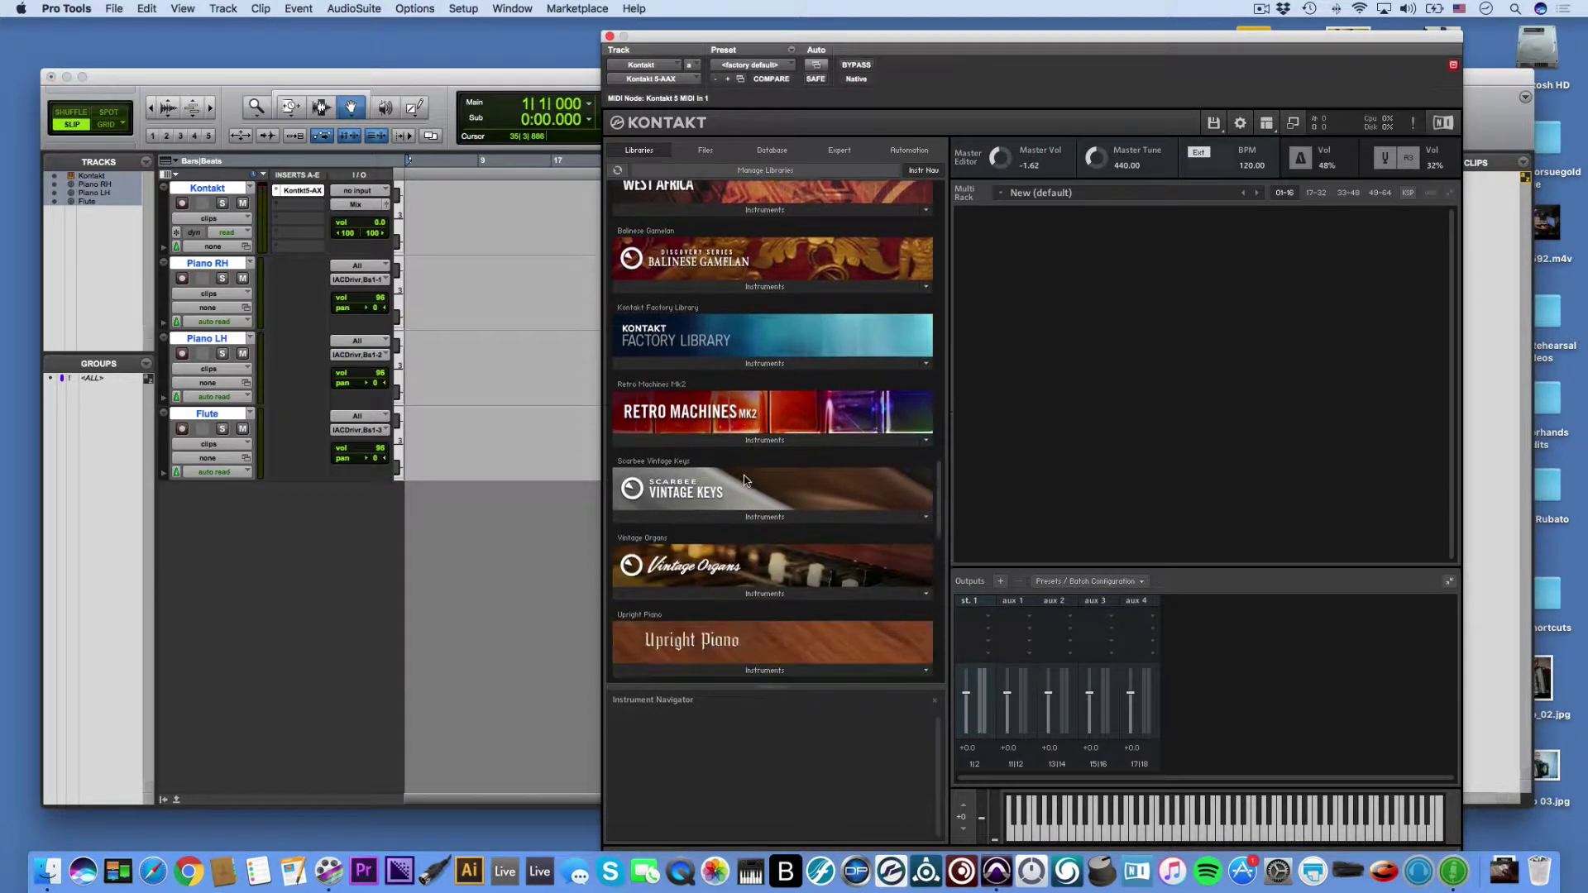
scroll(746, 480, "down", 3)
scroll(746, 480, "down", 3)
scroll(746, 479, "down", 2)
scroll(746, 479, "down", 2)
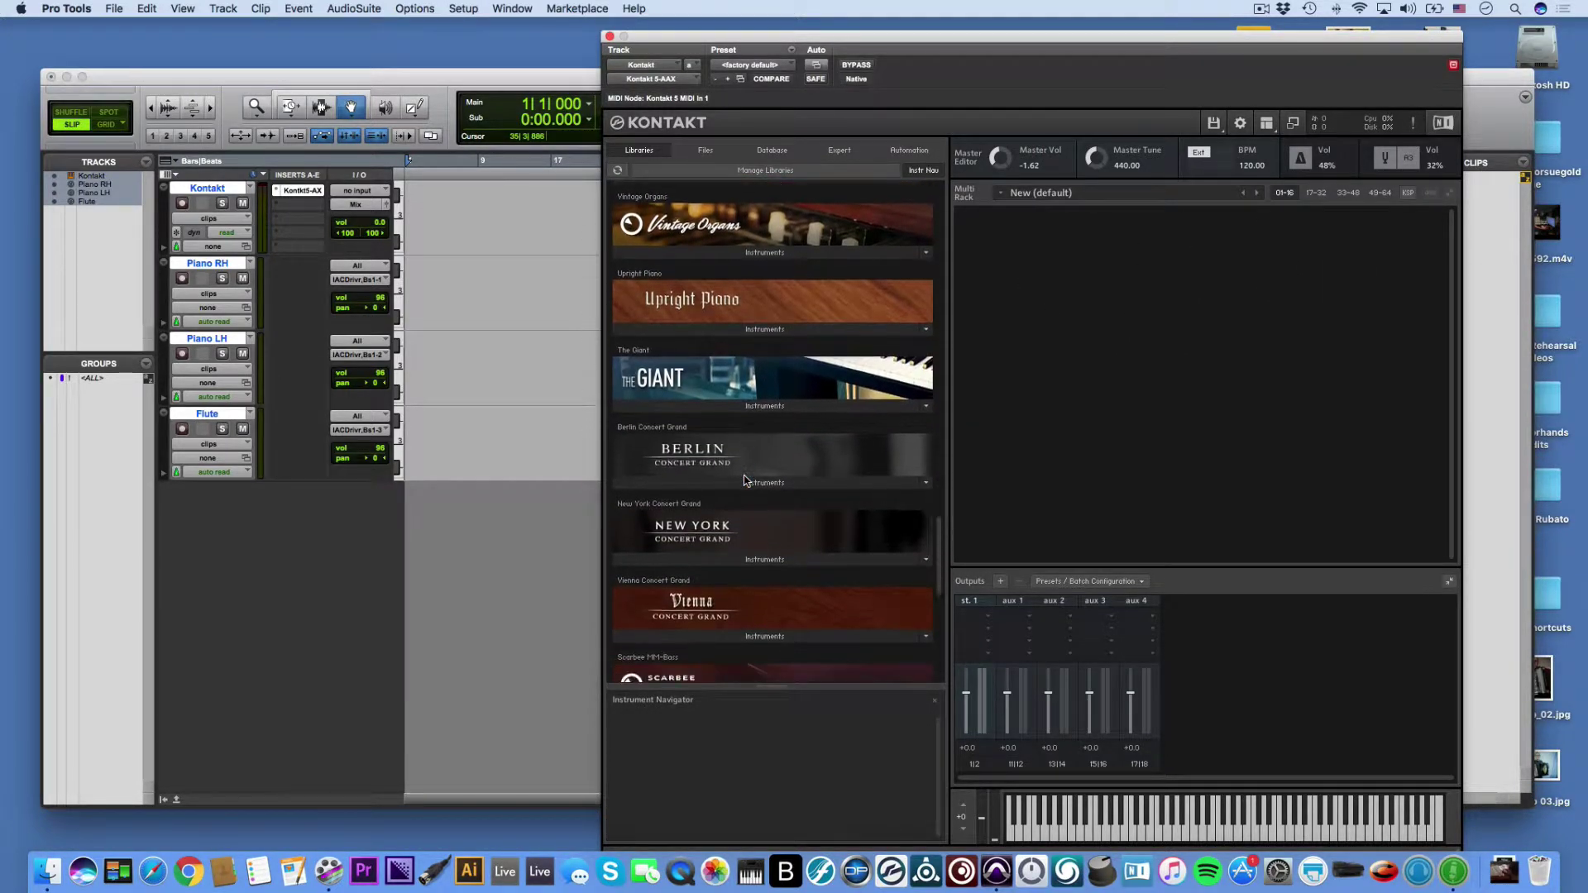
left_click(707, 477)
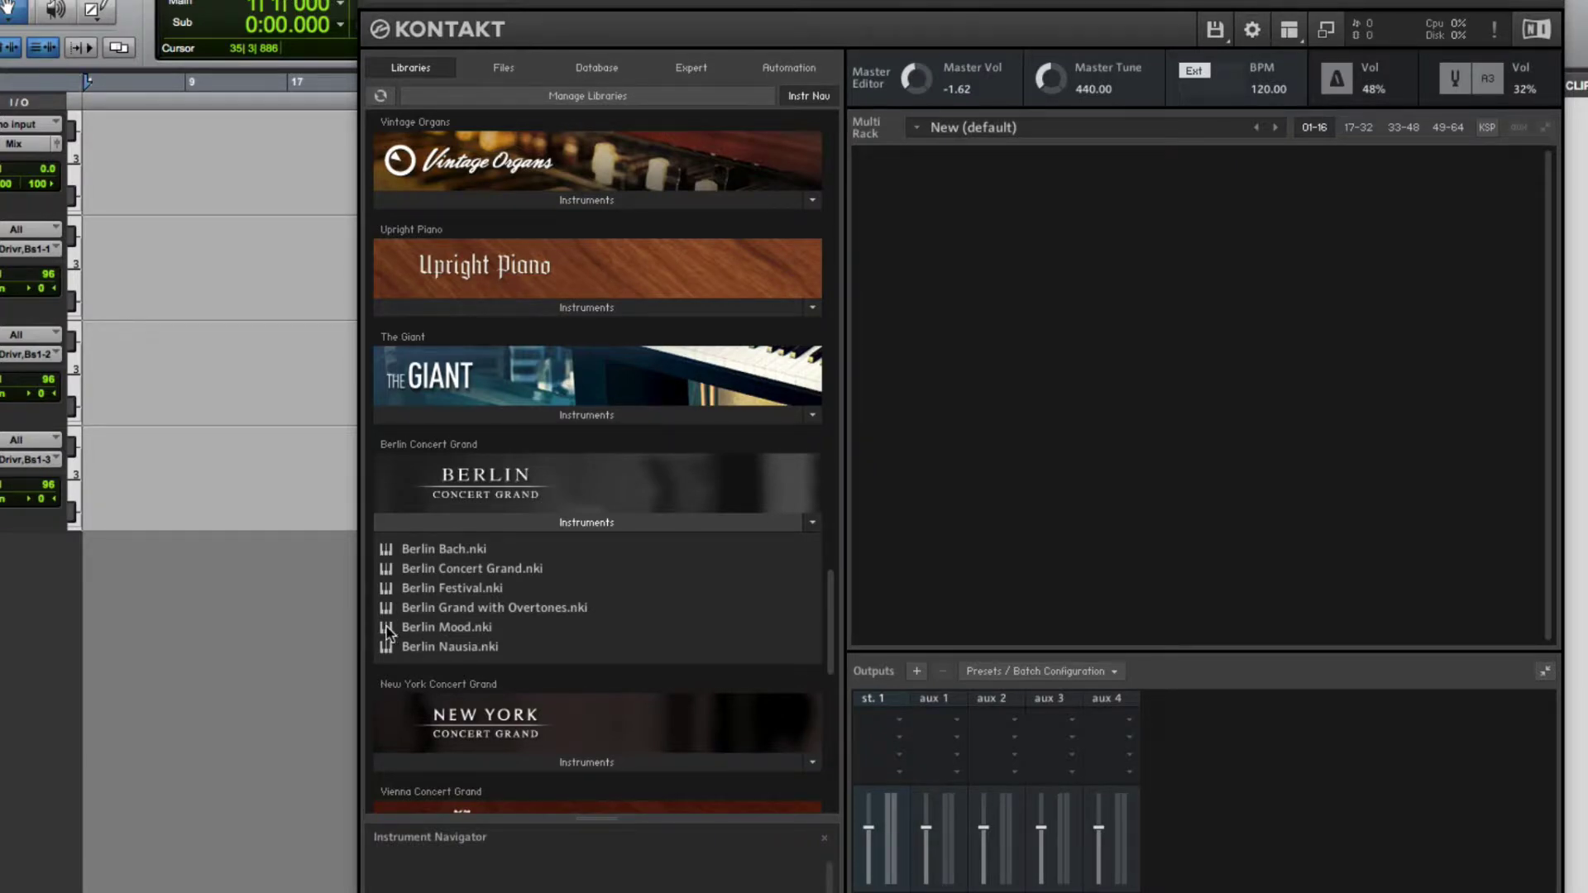
Load Berlin Mood.nki into the Kontakt rack on MIDI channel 1
double_click(387, 633)
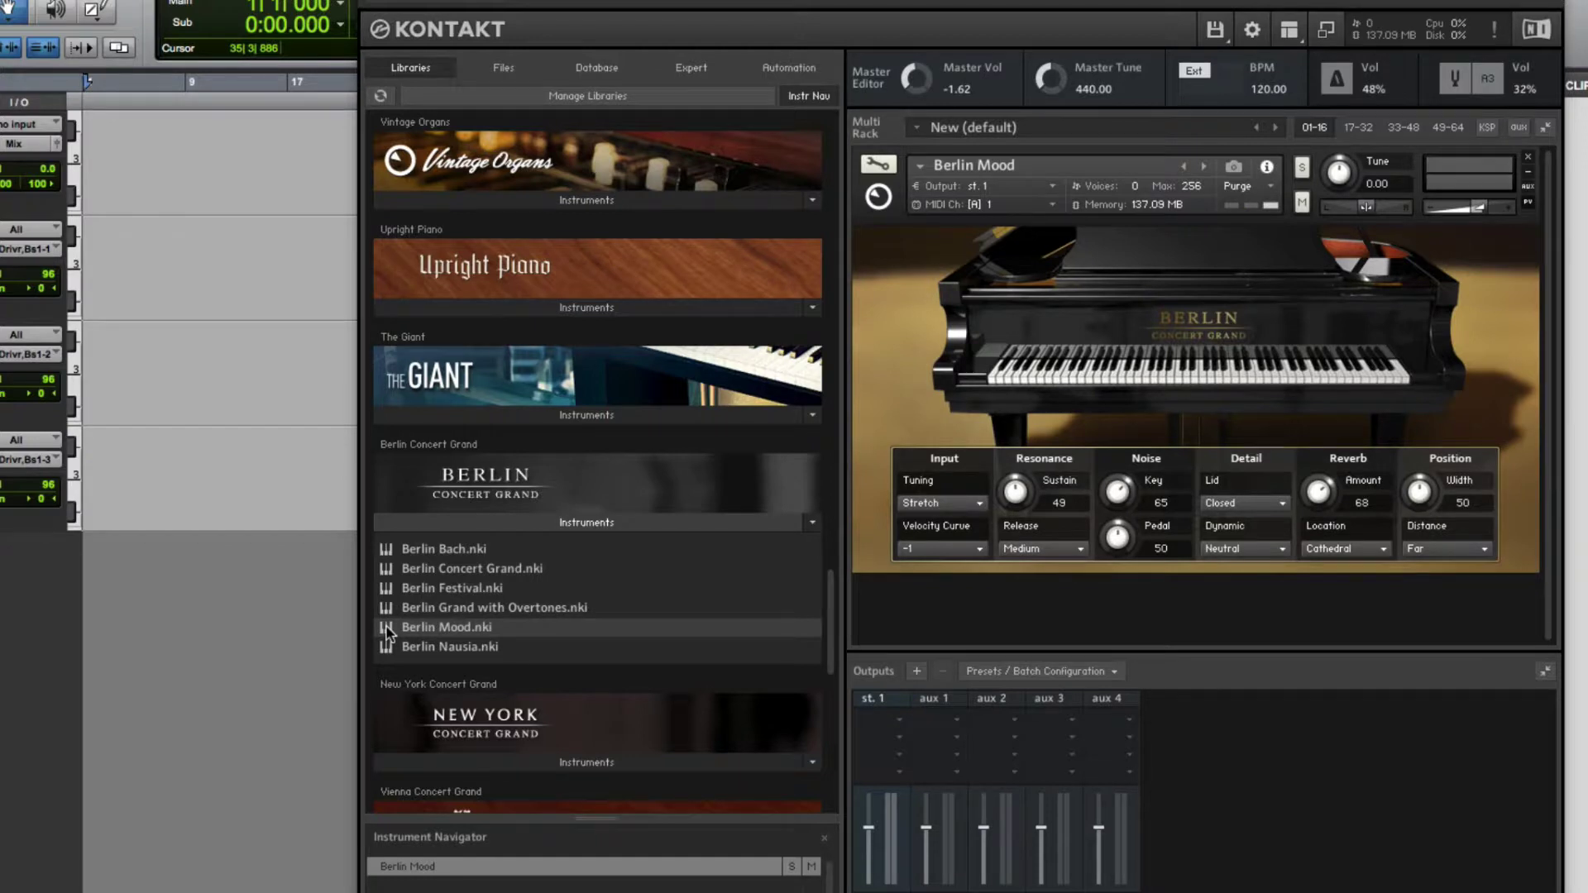
scroll(691, 569, "down", 3)
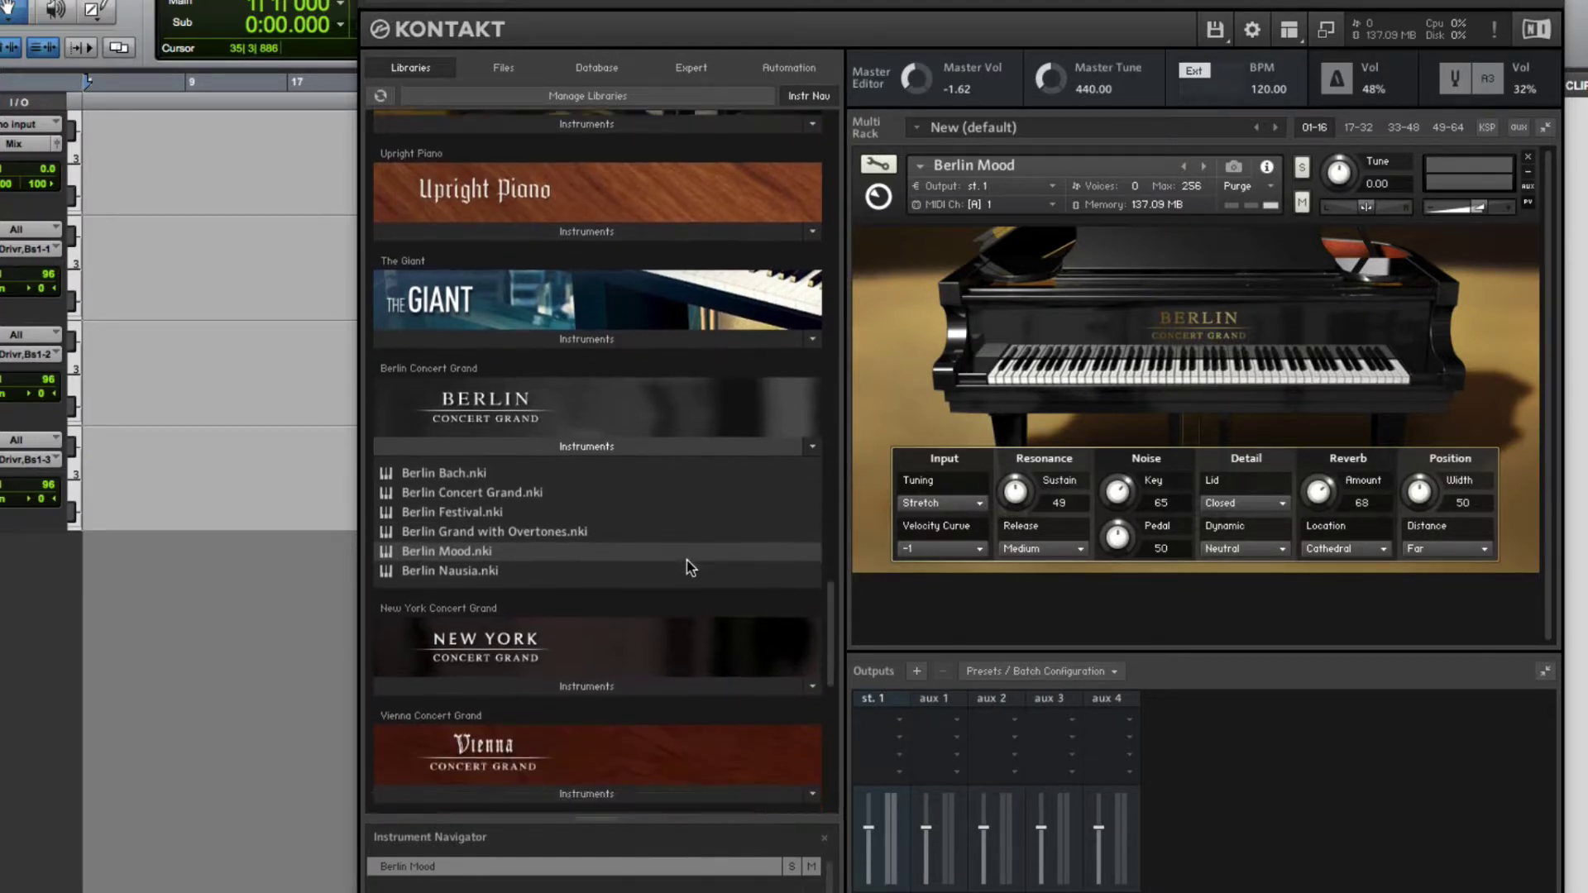
scroll(691, 568, "down", 1)
scroll(691, 569, "down", 1)
scroll(691, 568, "down", 1)
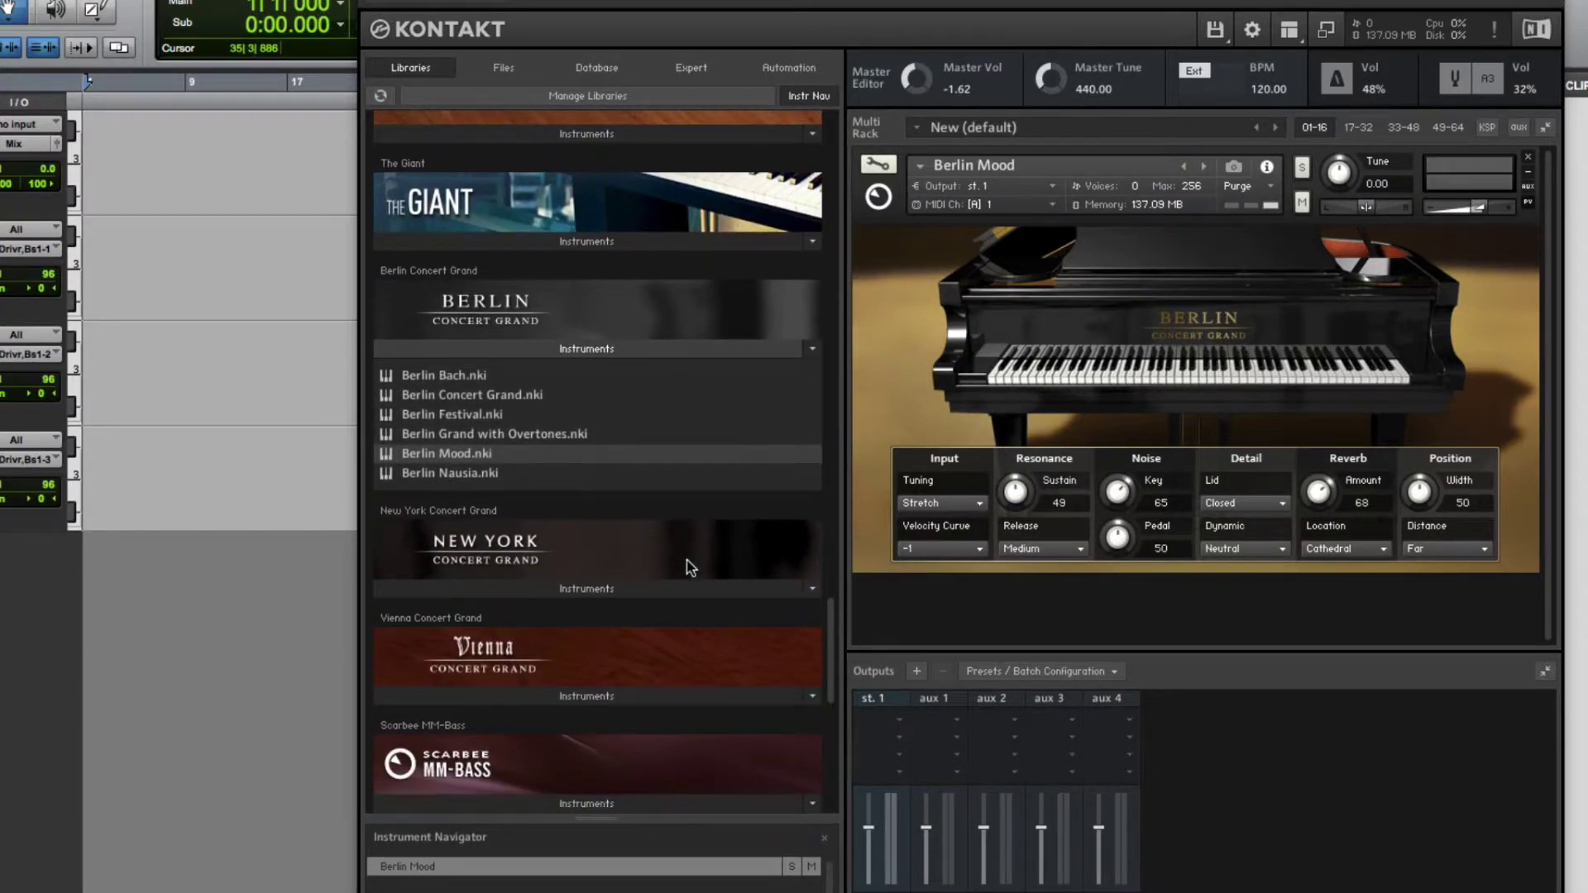
scroll(691, 569, "up", 2)
scroll(687, 568, "up", 2)
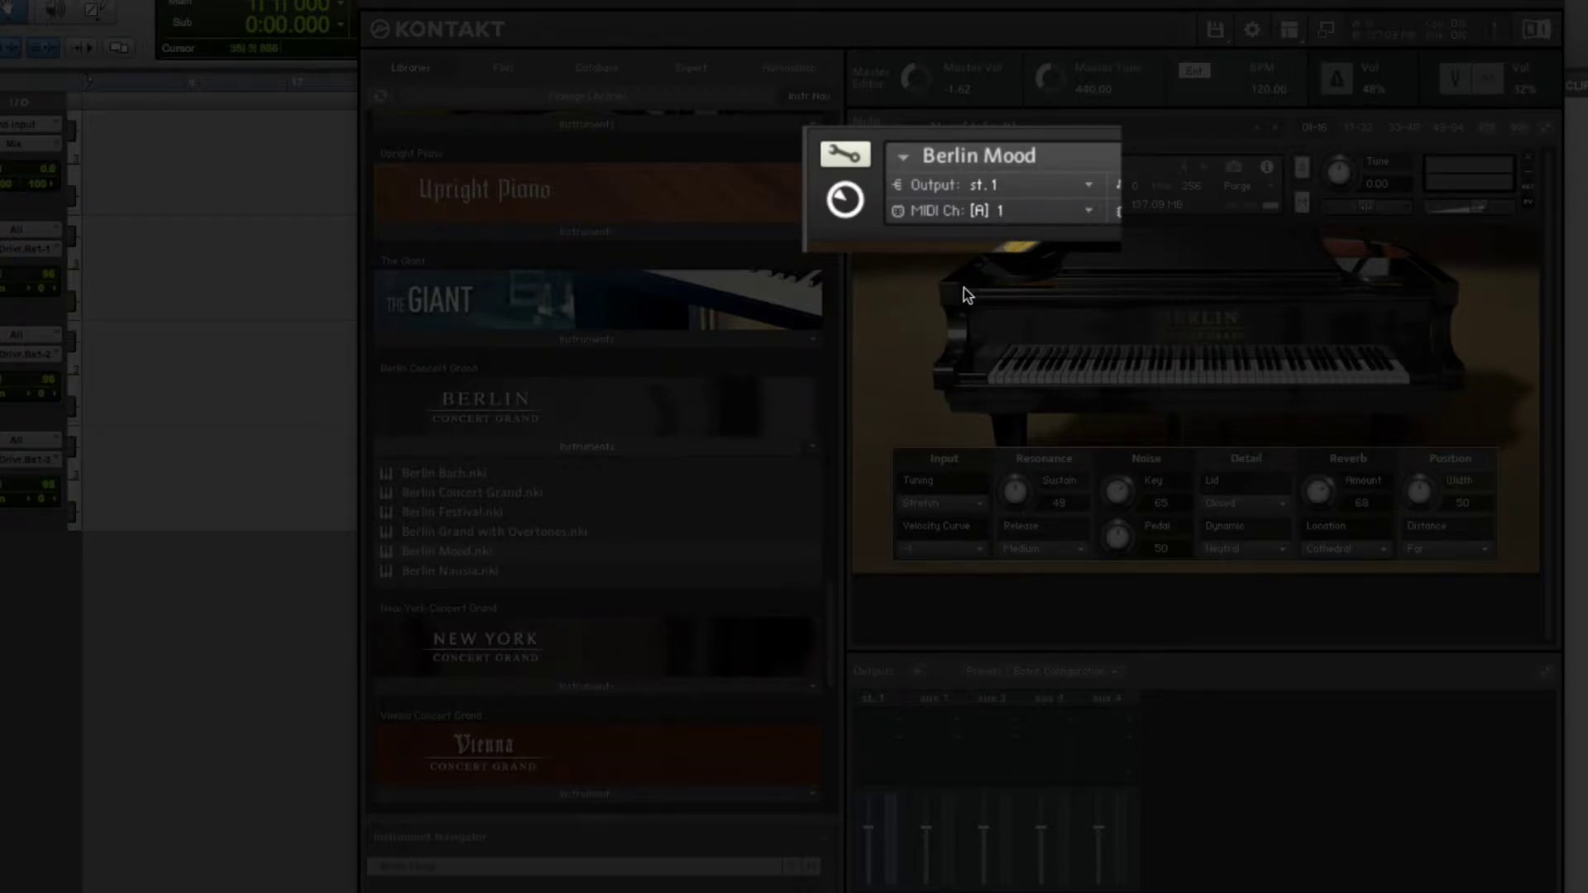
Load Flute Solo.nki from Spitfire Symphonic Woodwinds into the Kontakt rack on MIDI channel 2
scroll(672, 409, "up", 1)
scroll(672, 410, "up", 5)
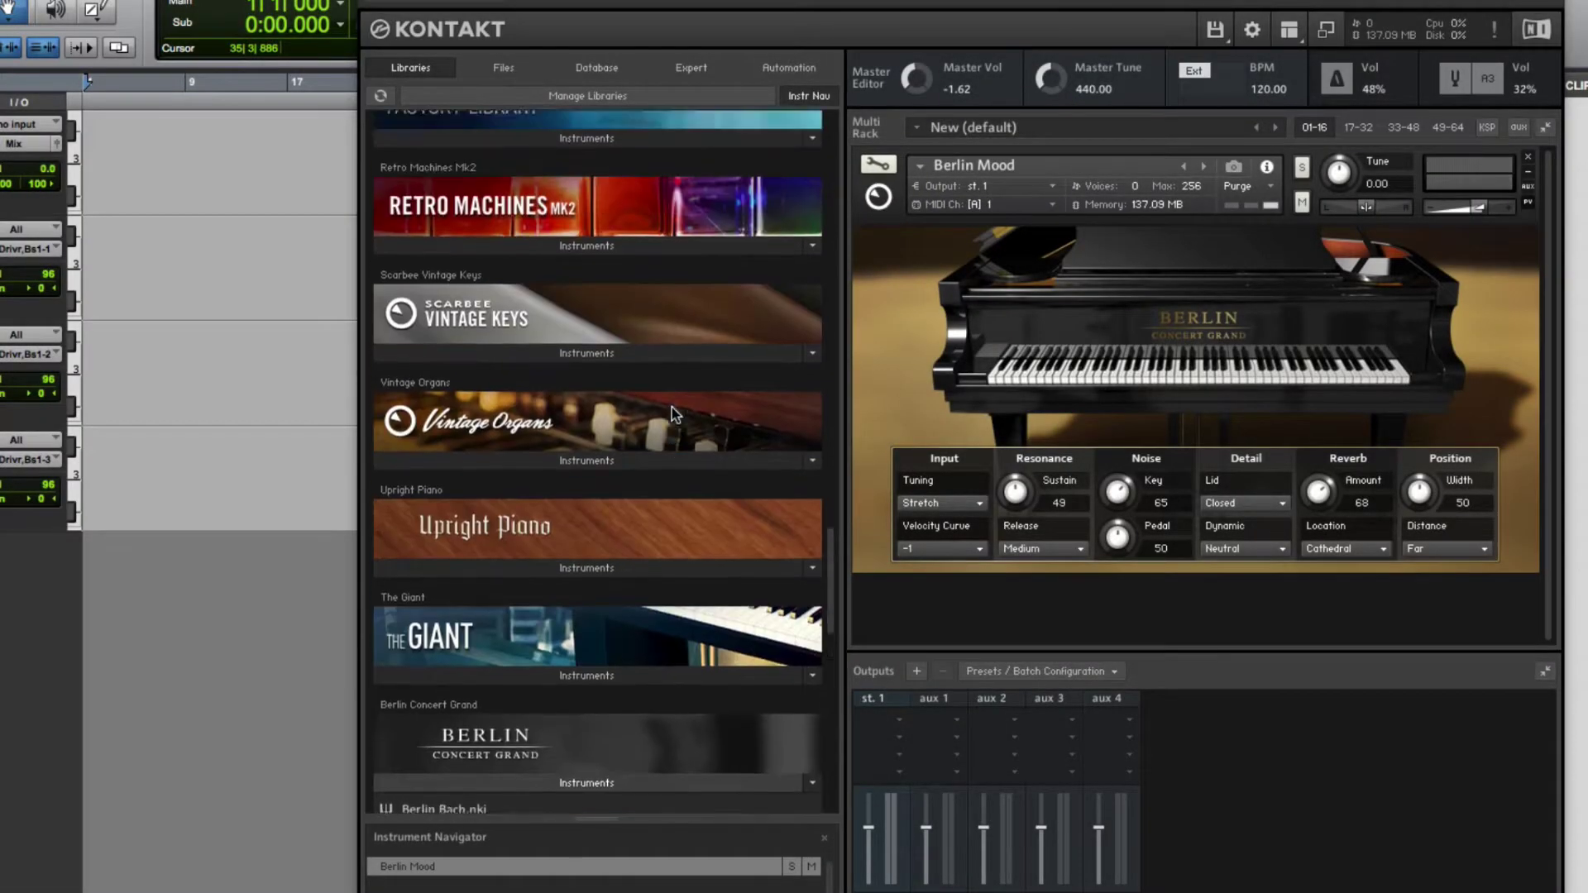
scroll(672, 410, "up", 5)
scroll(672, 410, "up", 5)
scroll(671, 410, "up", 5)
scroll(672, 413, "up", 5)
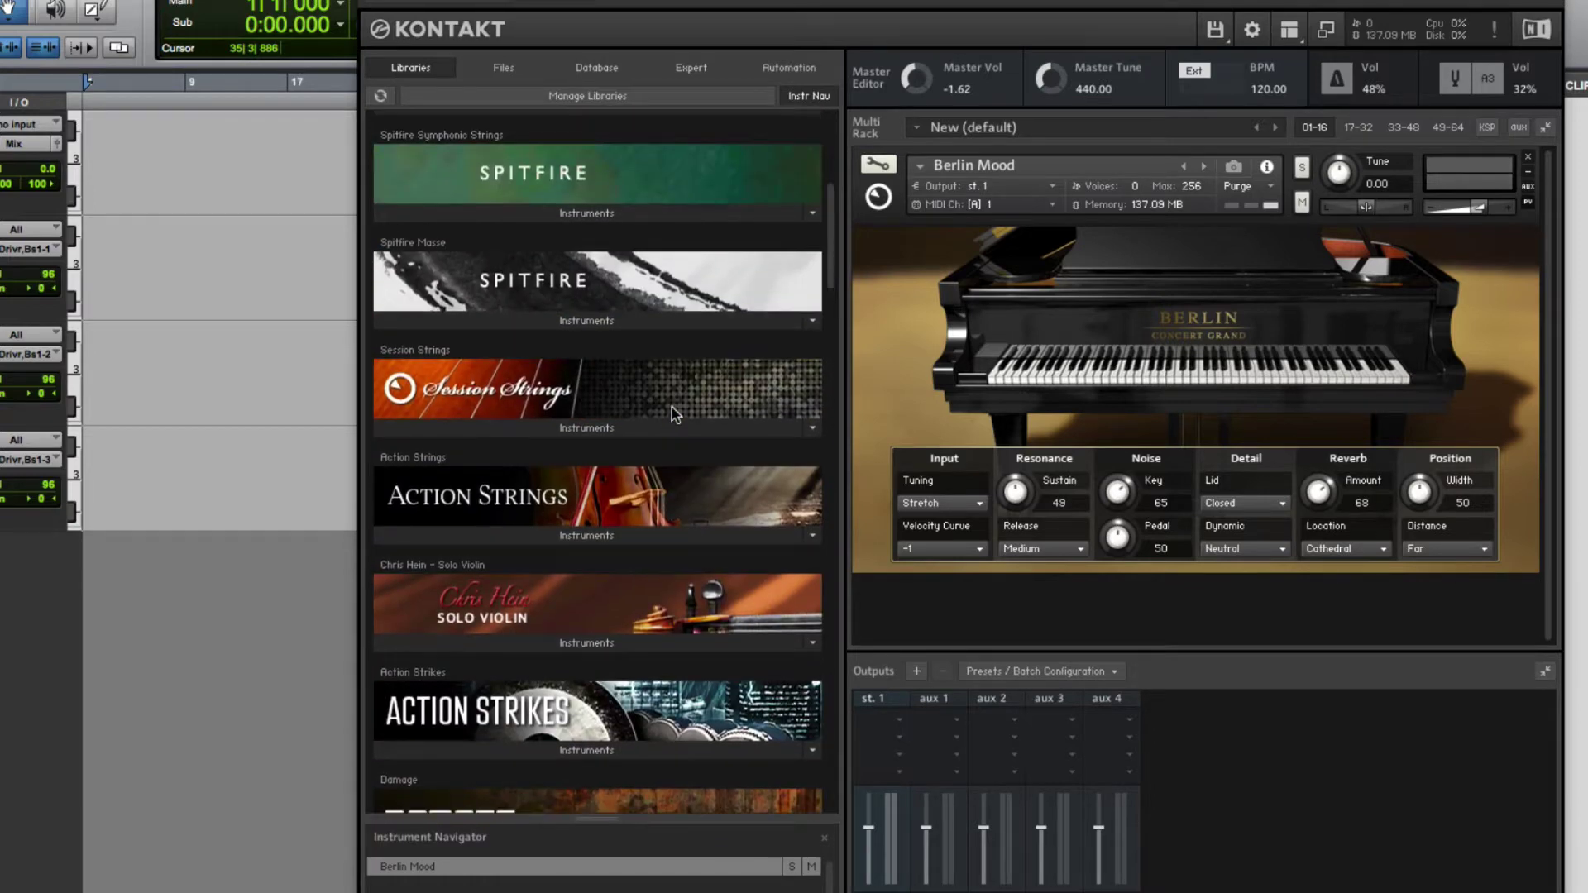
scroll(672, 414, "up", 1)
scroll(672, 414, "up", 2)
scroll(672, 414, "up", 3)
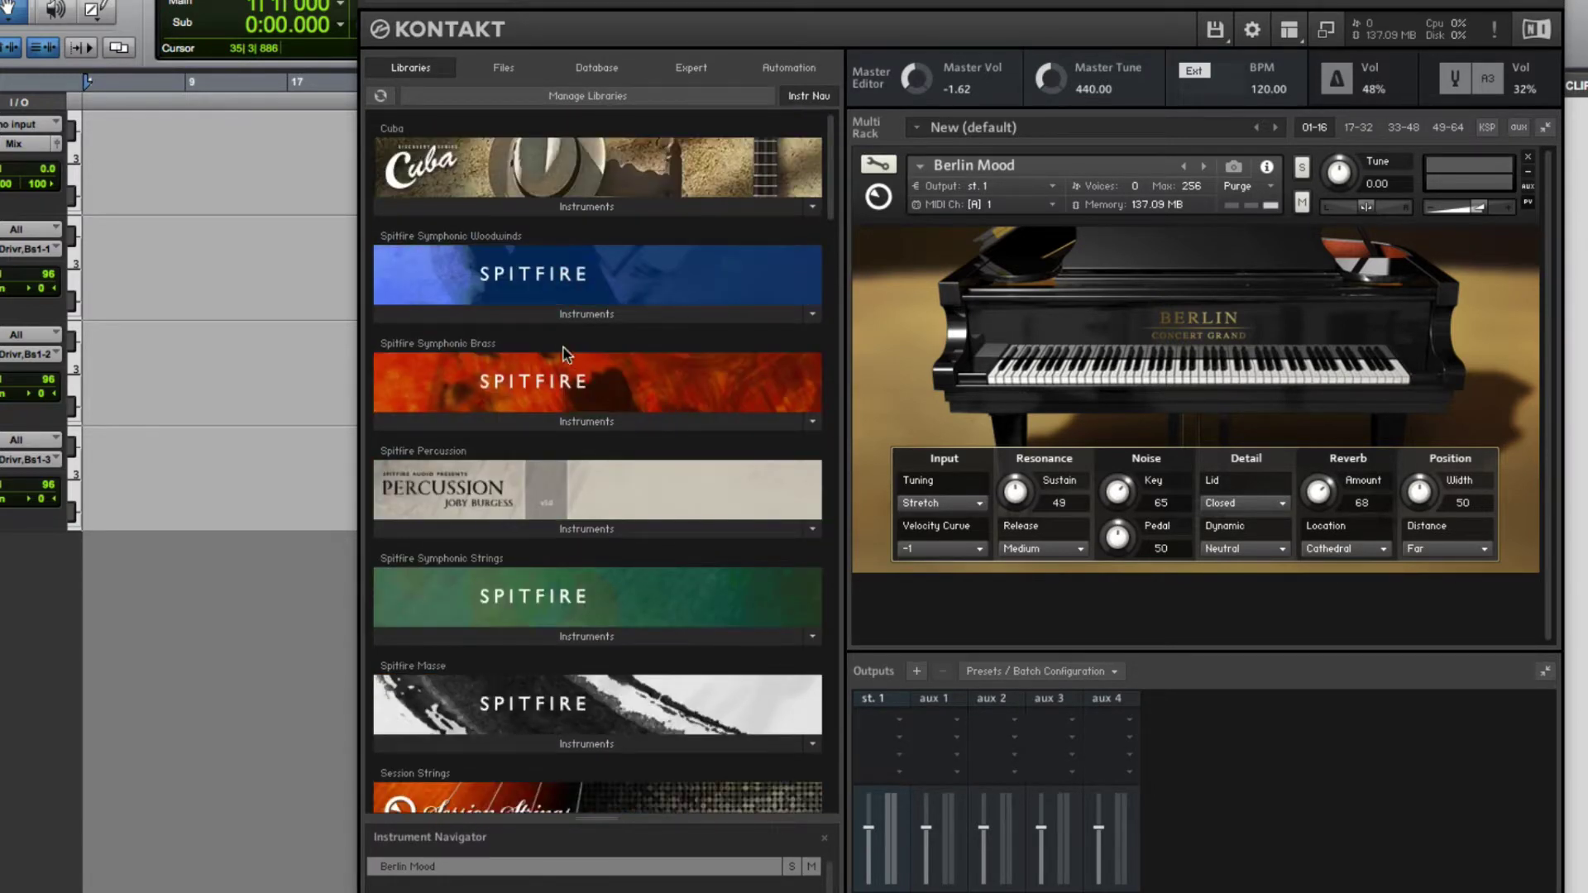
left_click(544, 316)
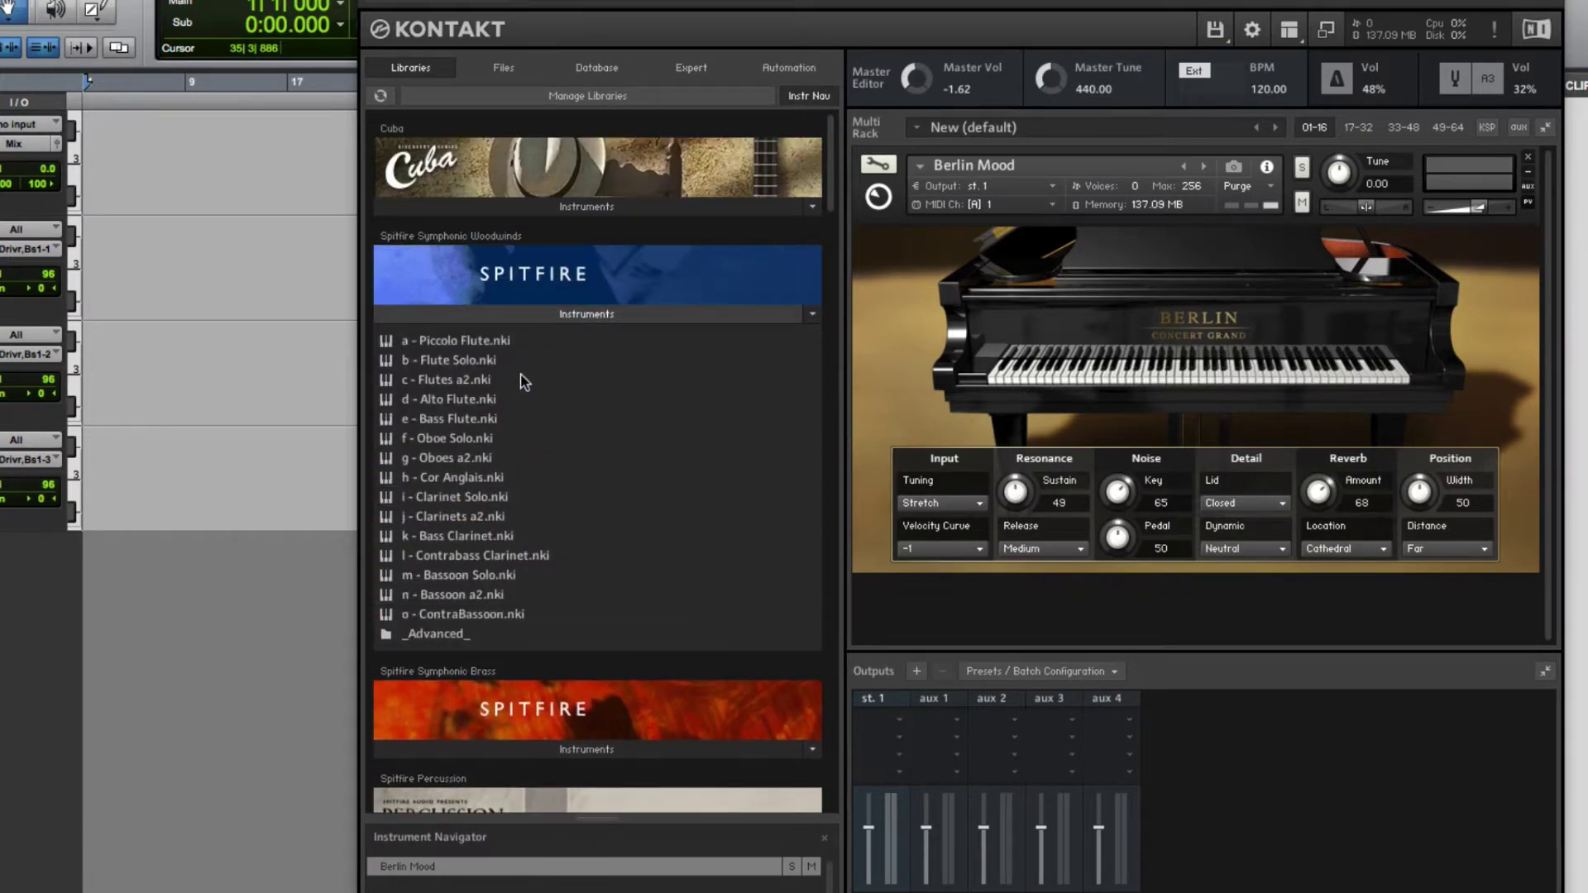
double_click(384, 359)
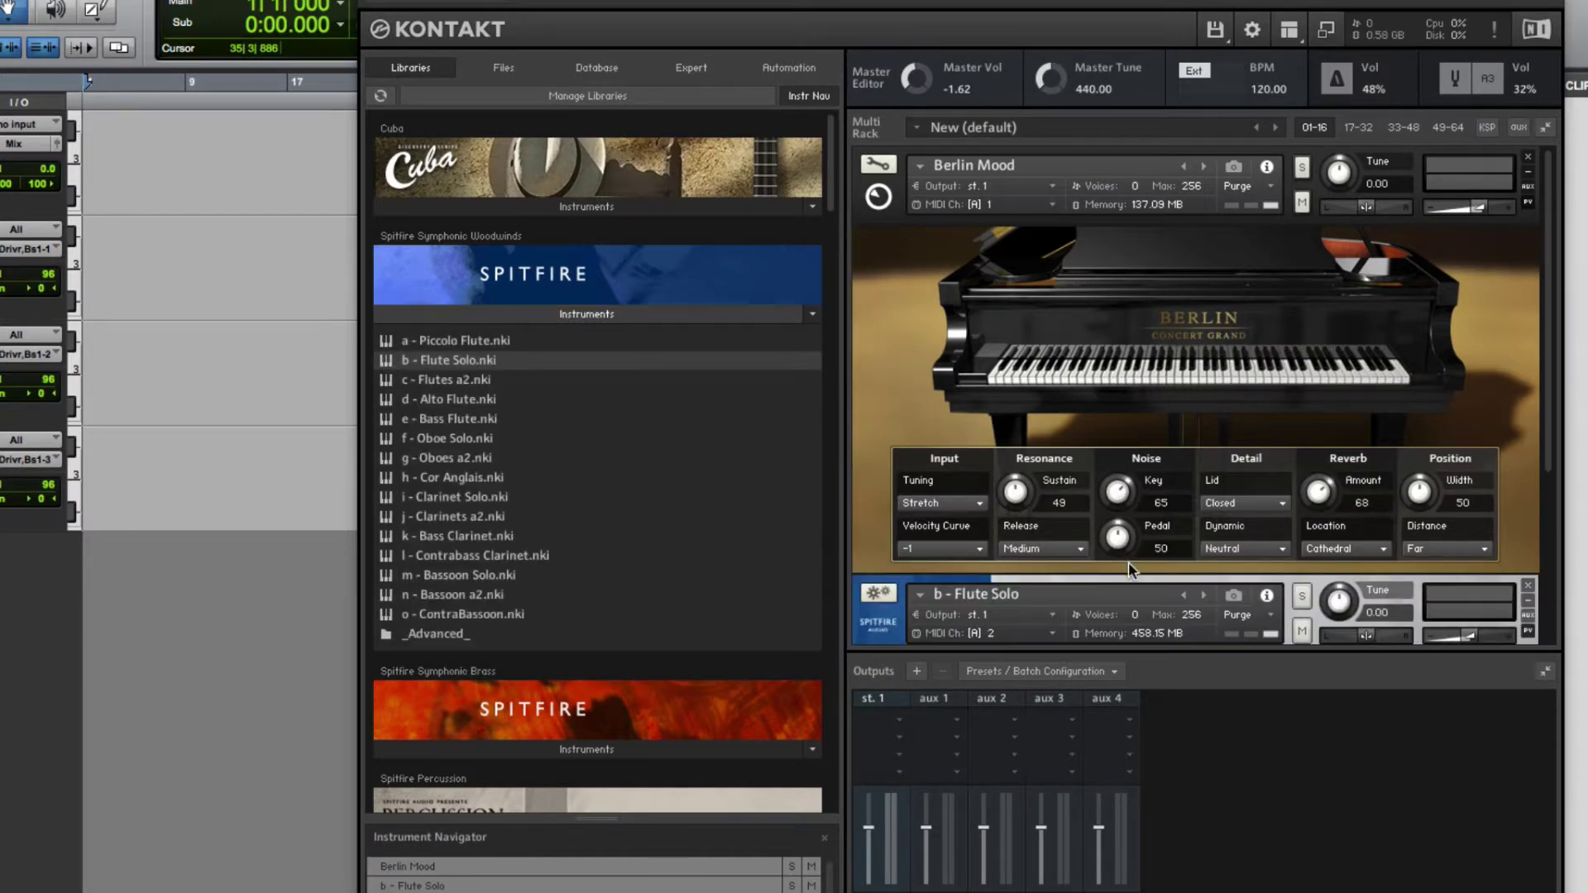
scroll(1128, 564, "down", 5)
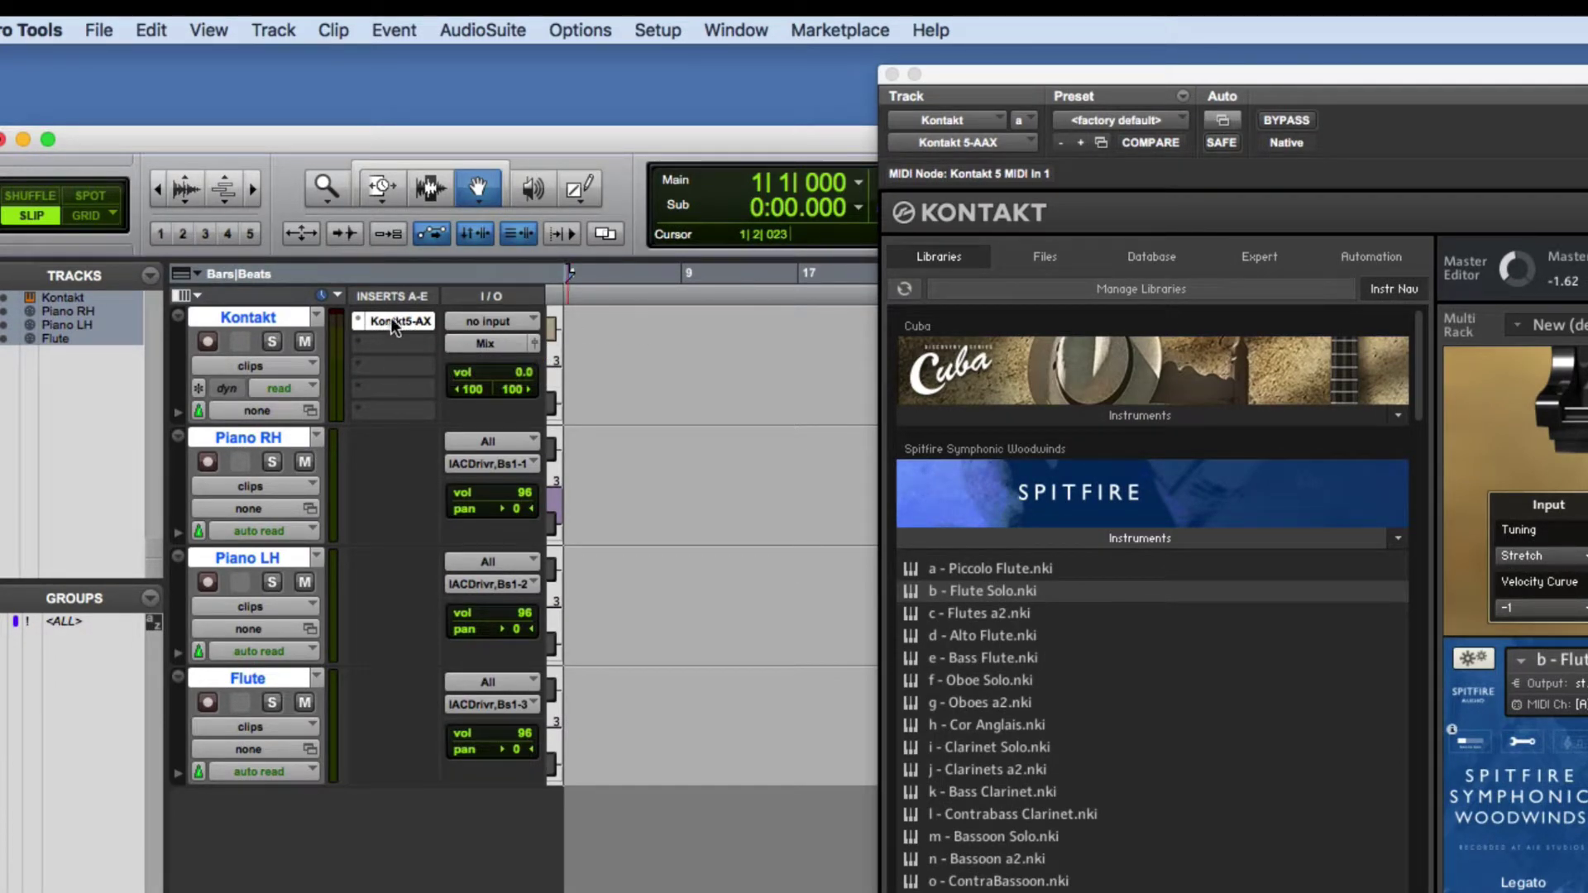
Set Piano RH and Piano LH outputs to Kontakt 5 MIDI channel 1, and Flute to channel 2
left_click(390, 321)
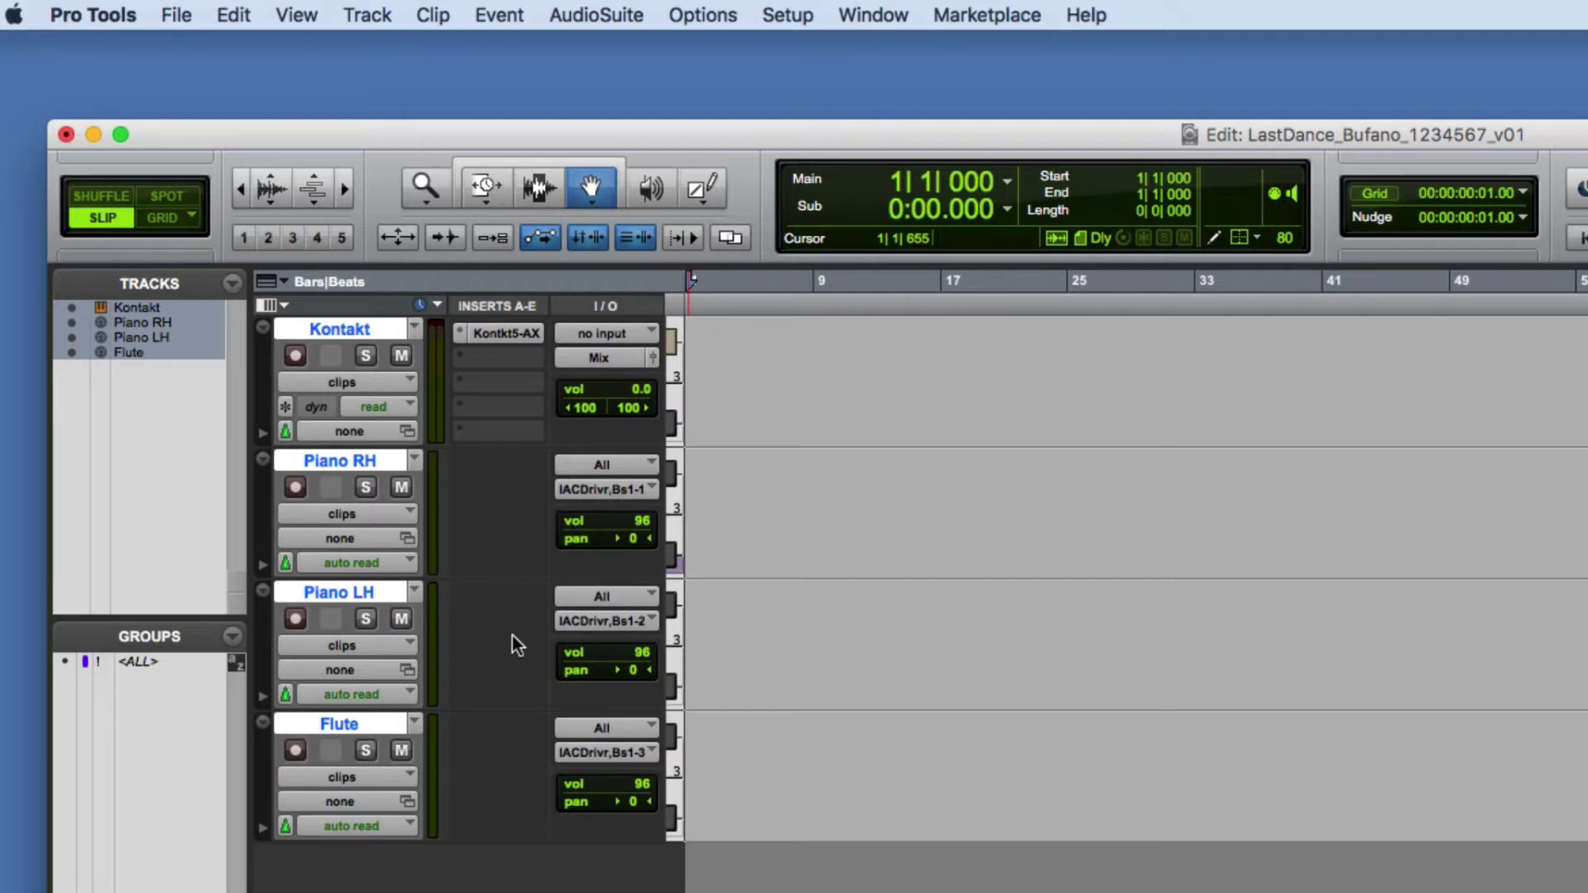
left_click(612, 488)
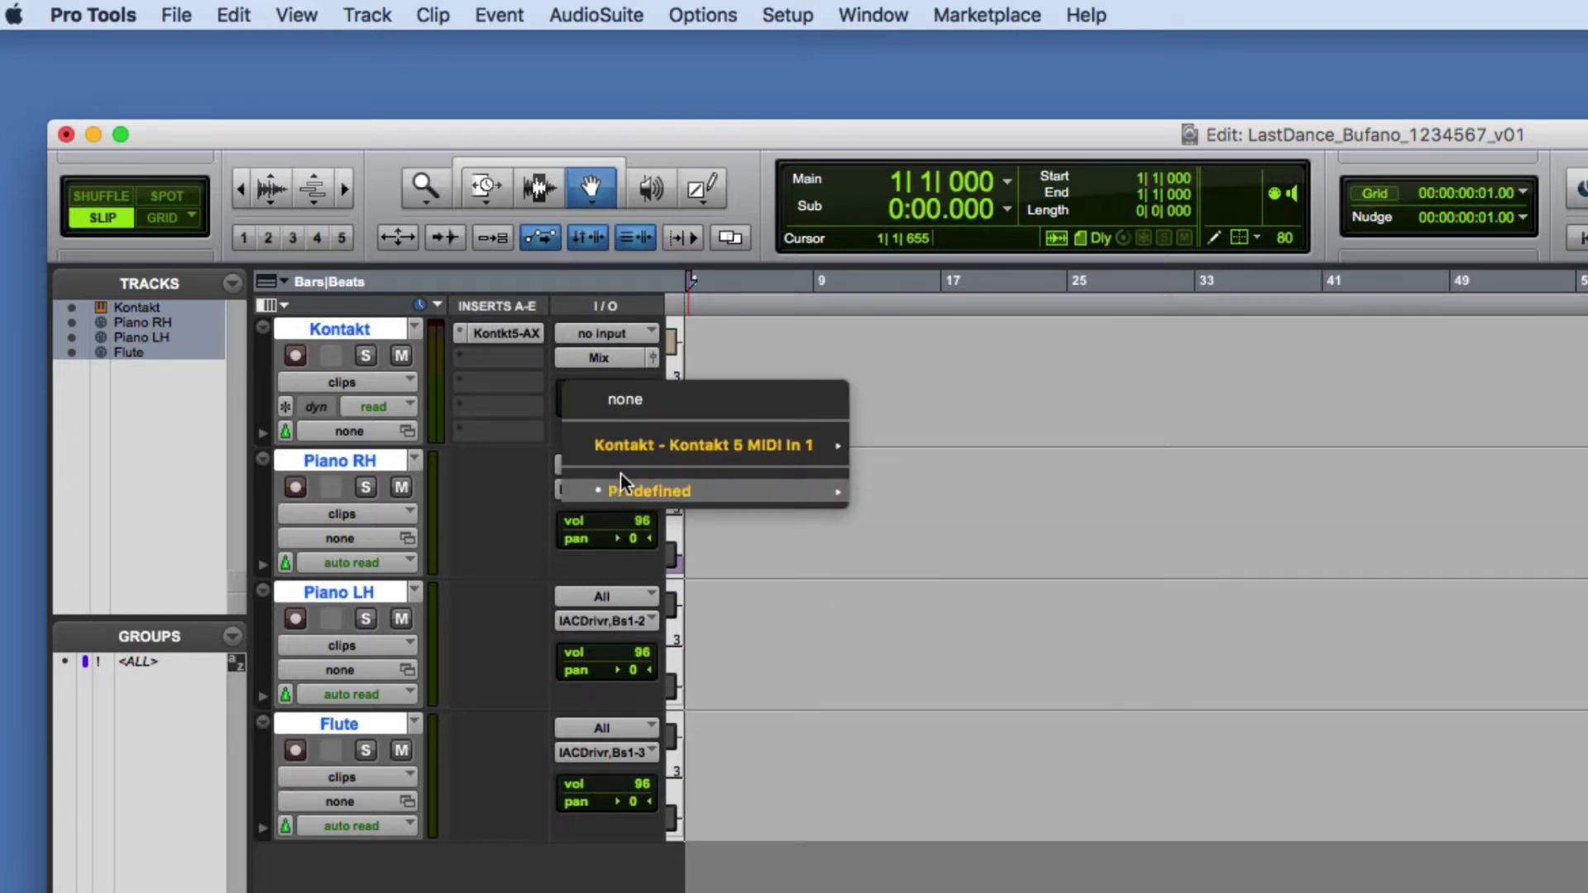
mouse_move(702, 445)
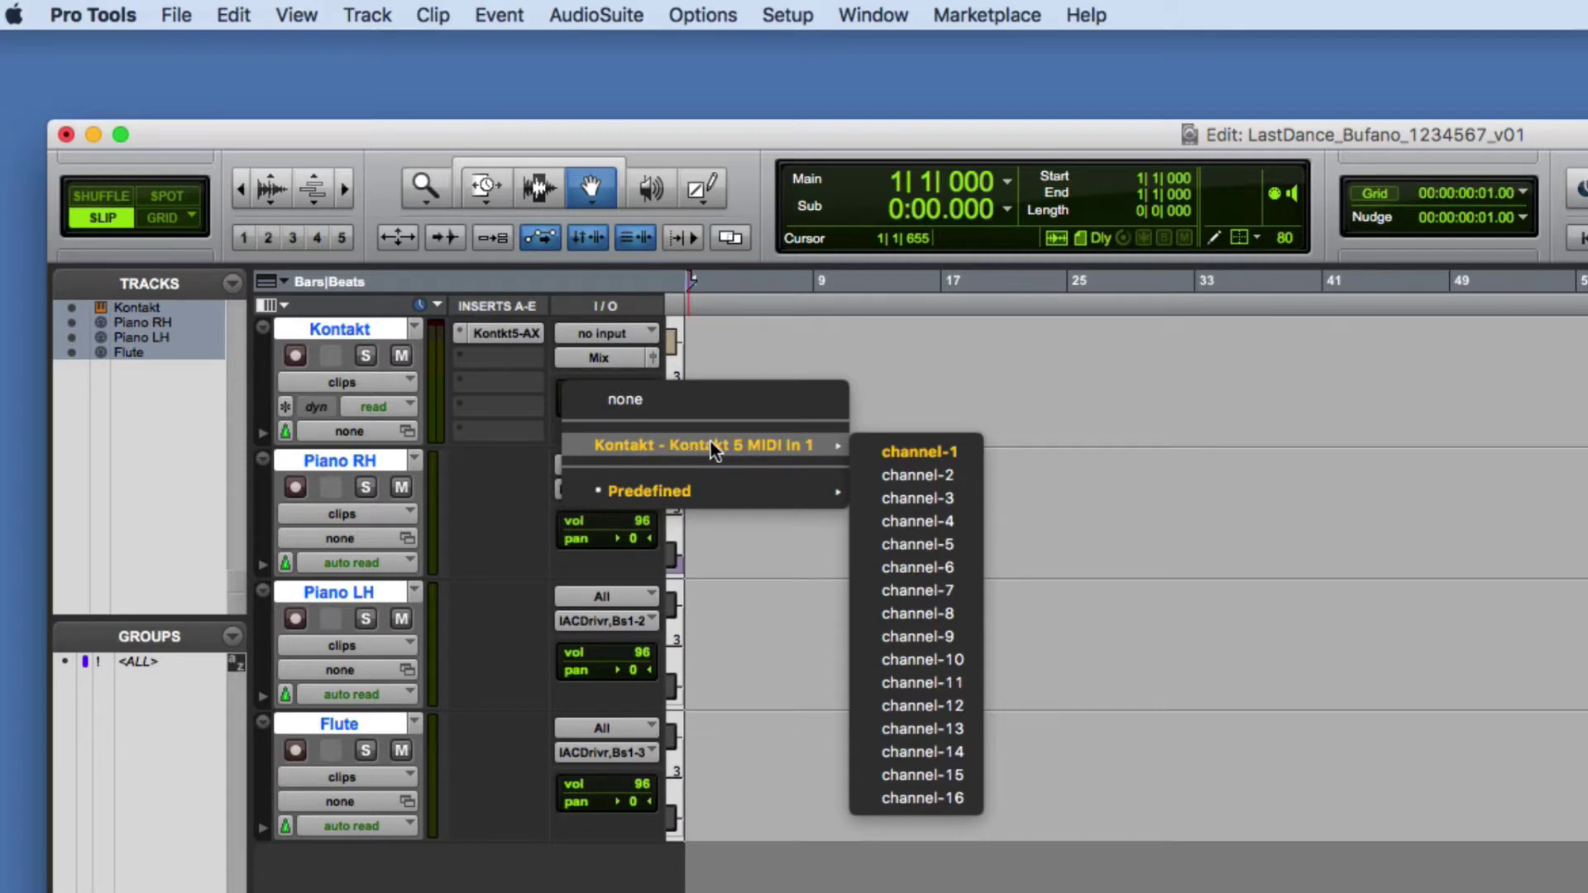
left_click(926, 453)
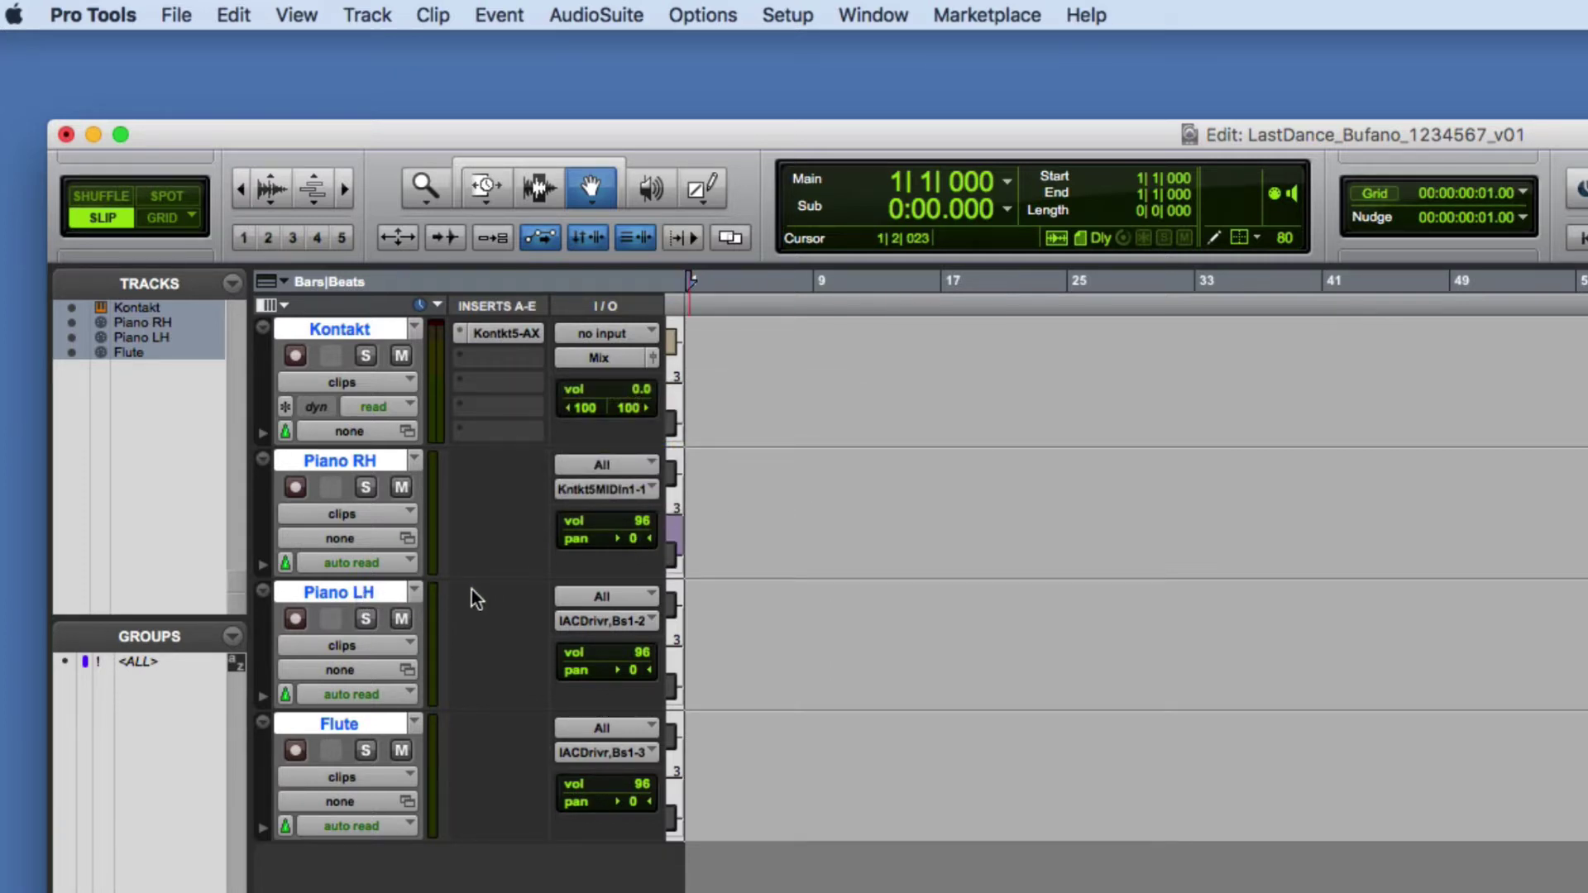
left_click(608, 620)
mouse_move(703, 578)
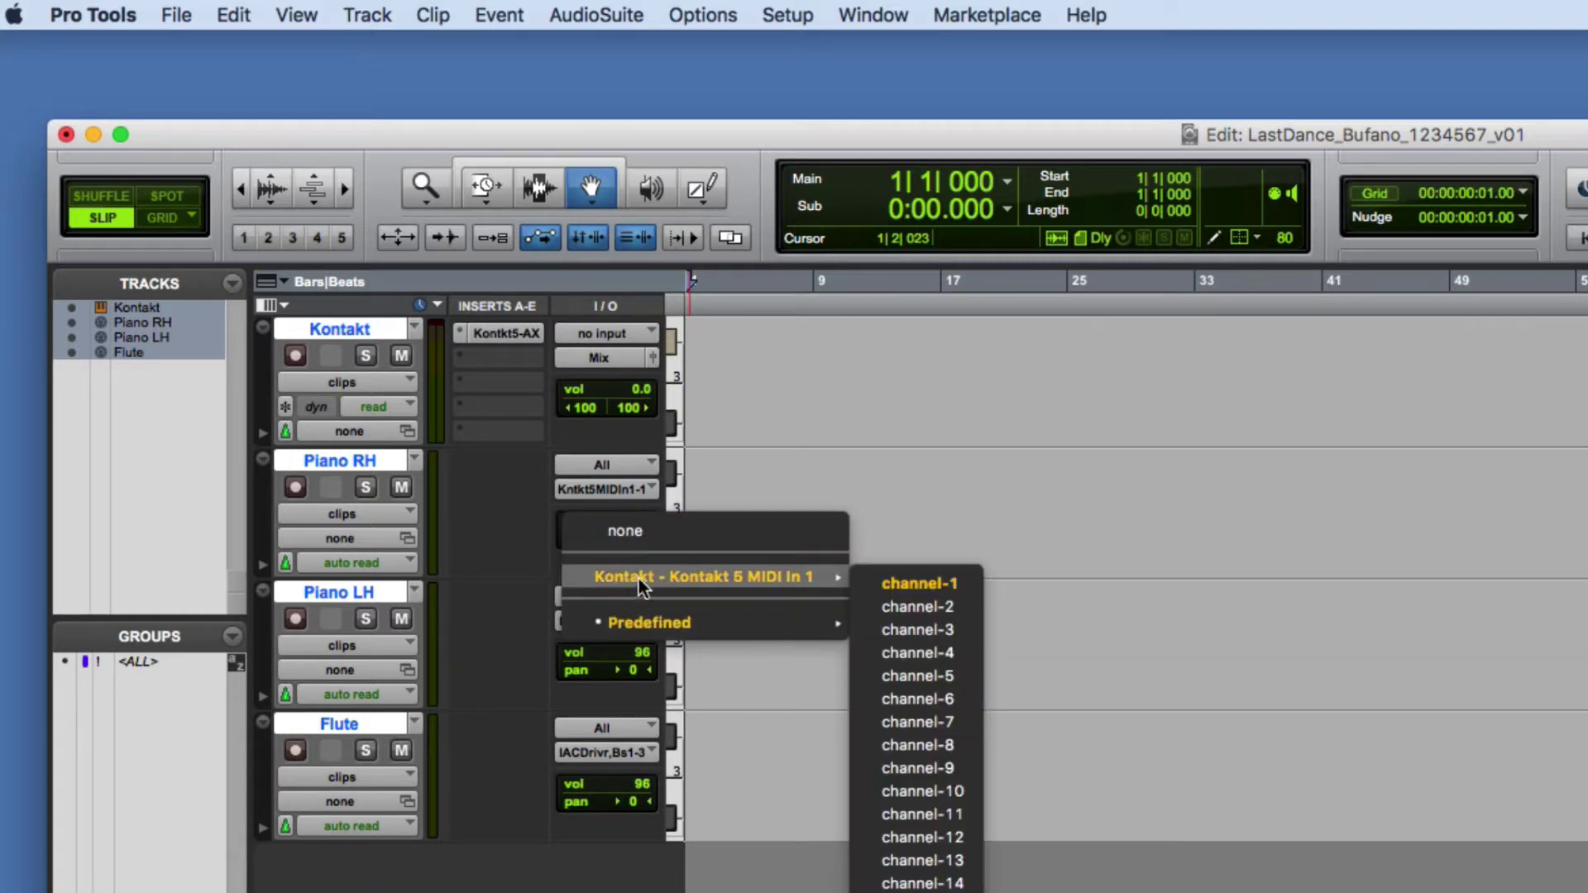
left_click(908, 584)
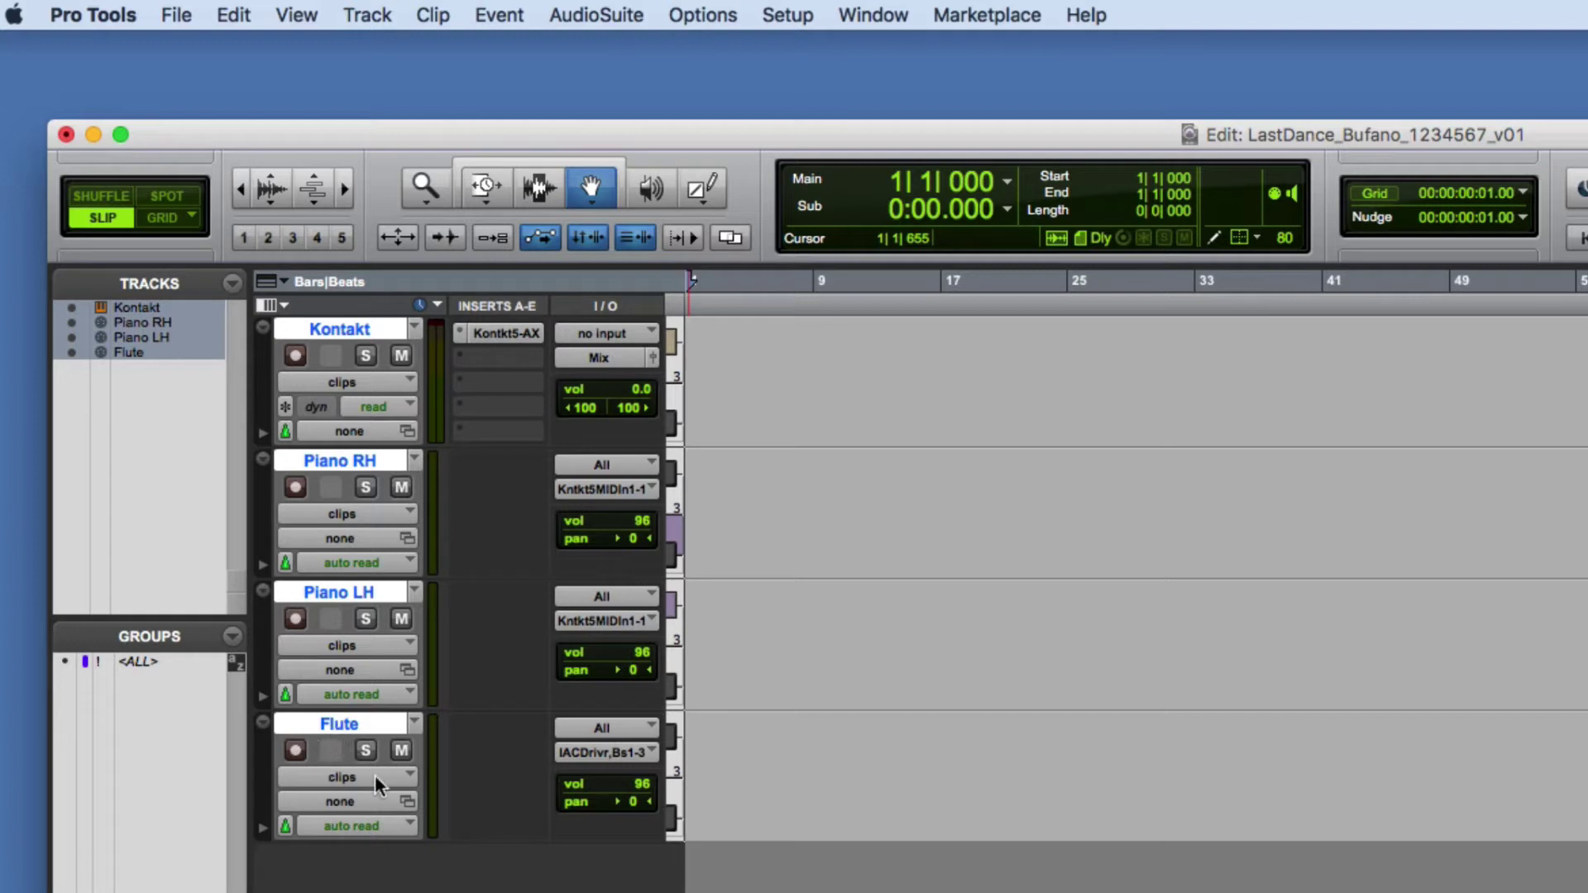
left_click(607, 748)
mouse_move(702, 708)
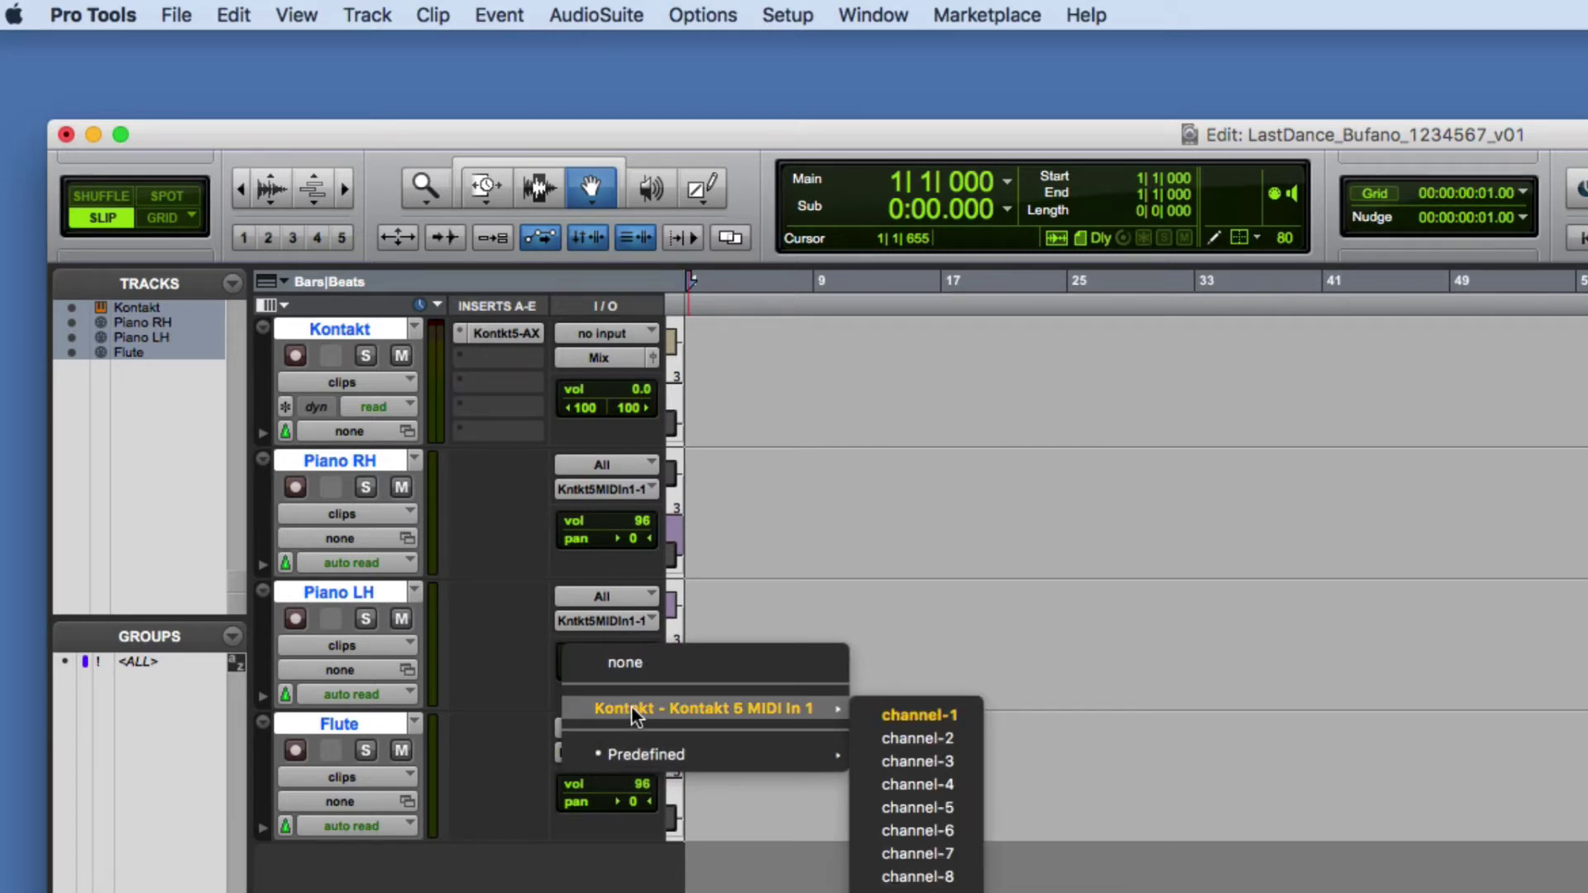
left_click(899, 741)
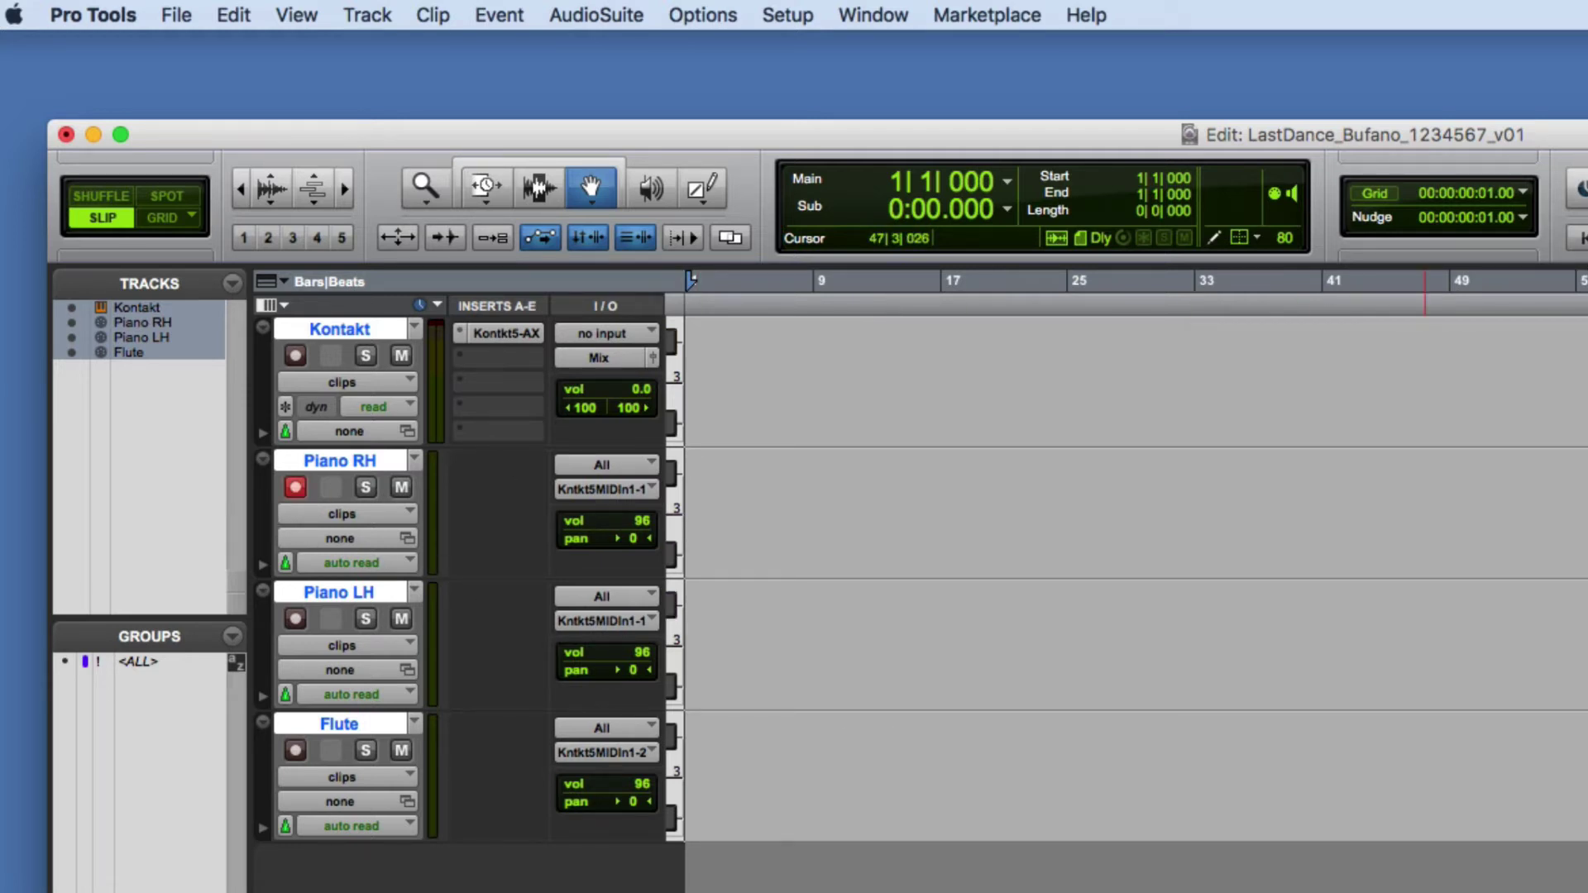
Record a Piano RH clip, then a Piano LH clip, then arm Flute and start recording
key("super+space")
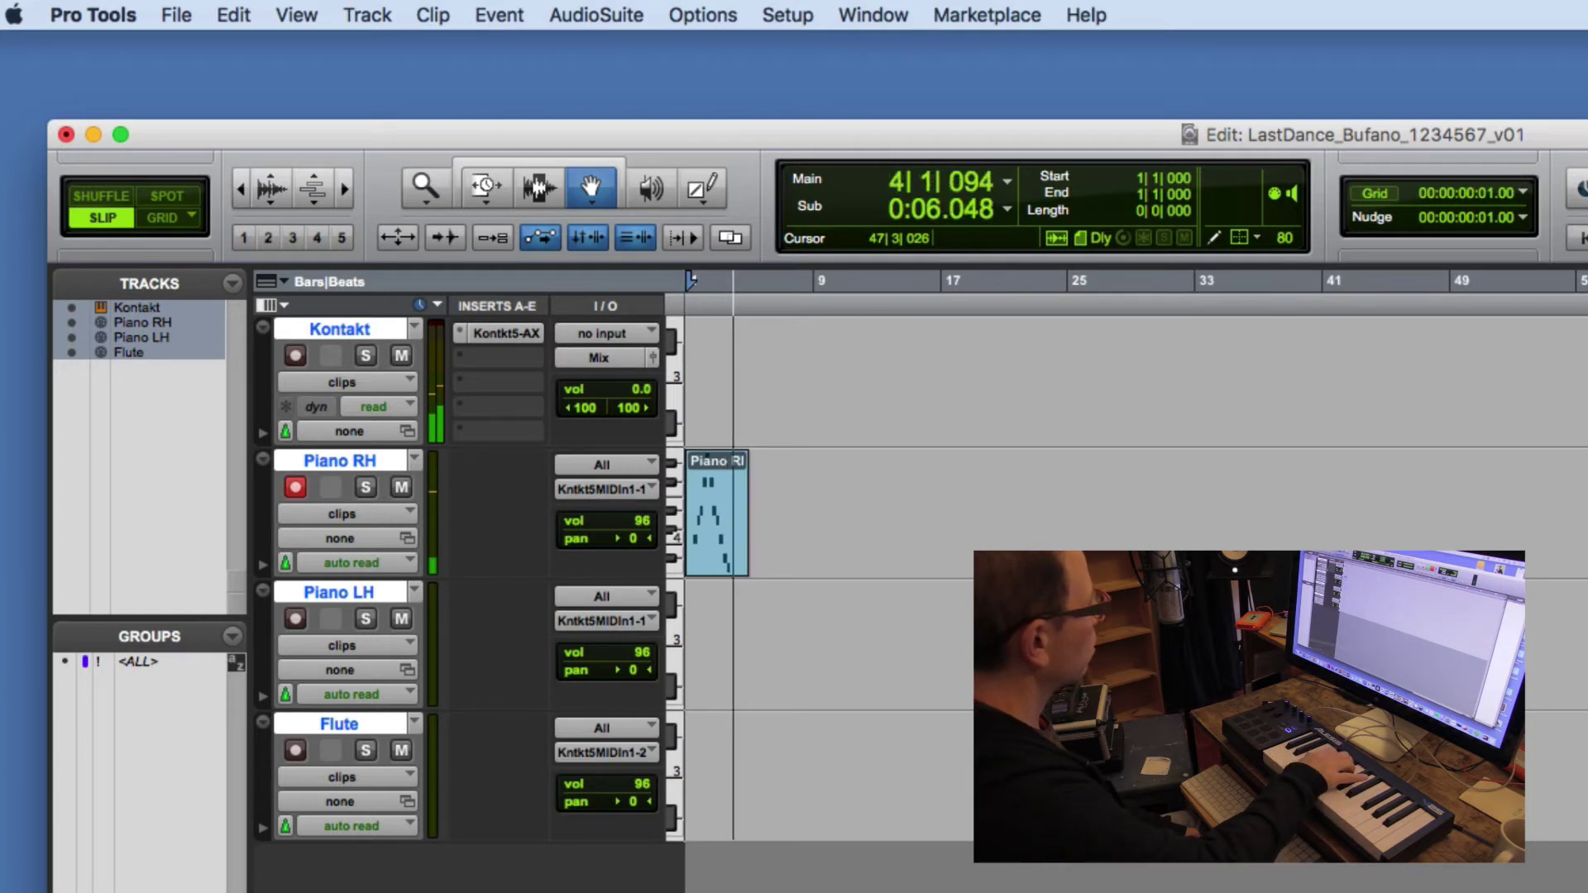
key("space")
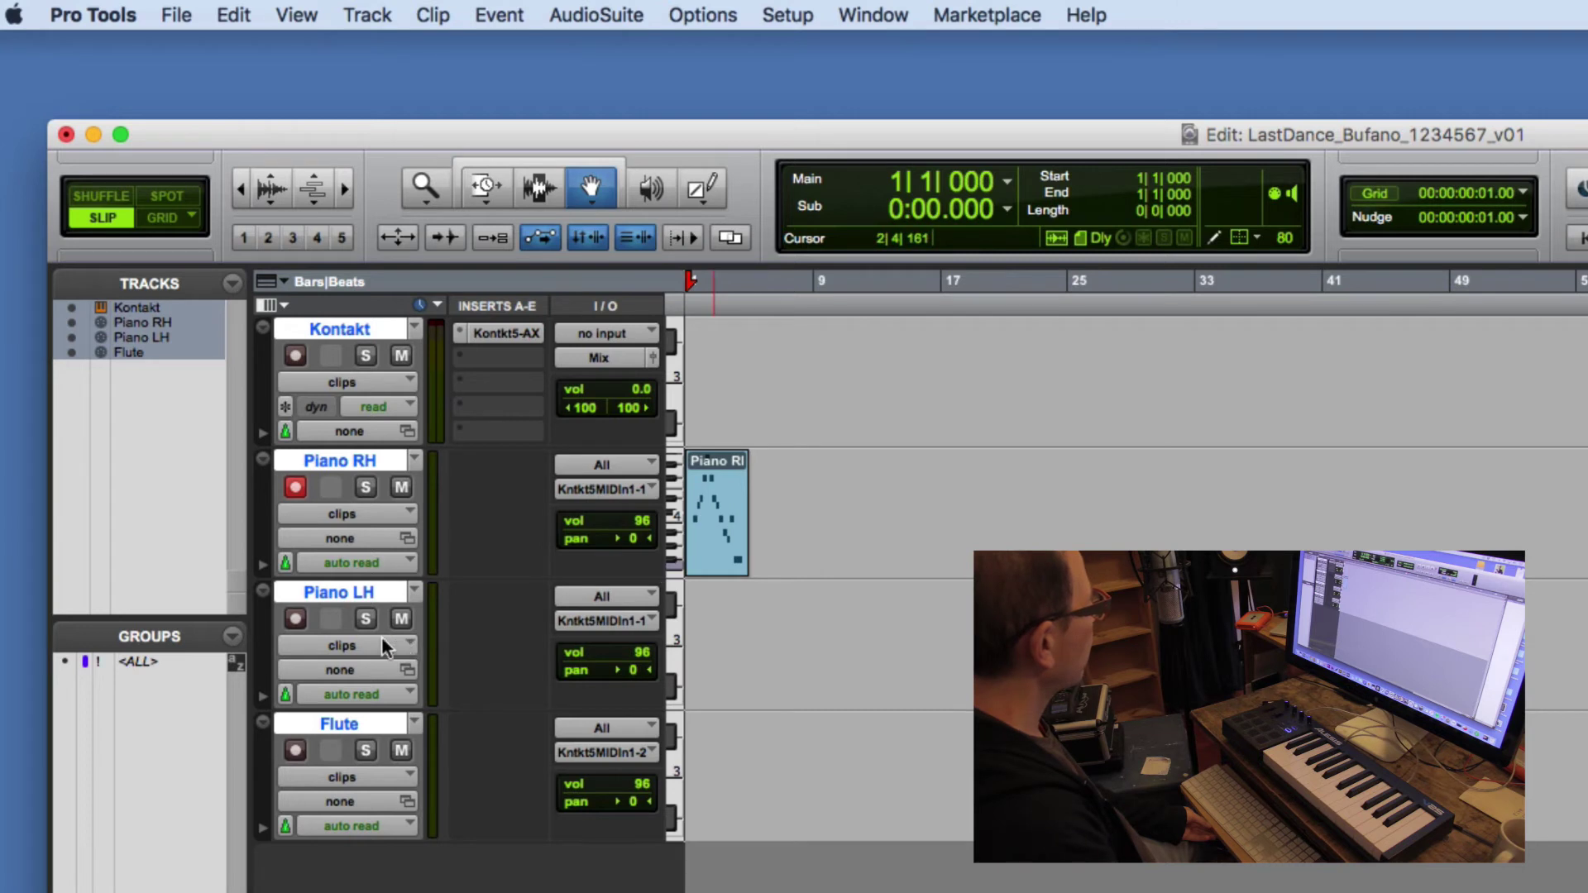
left_click(290, 623)
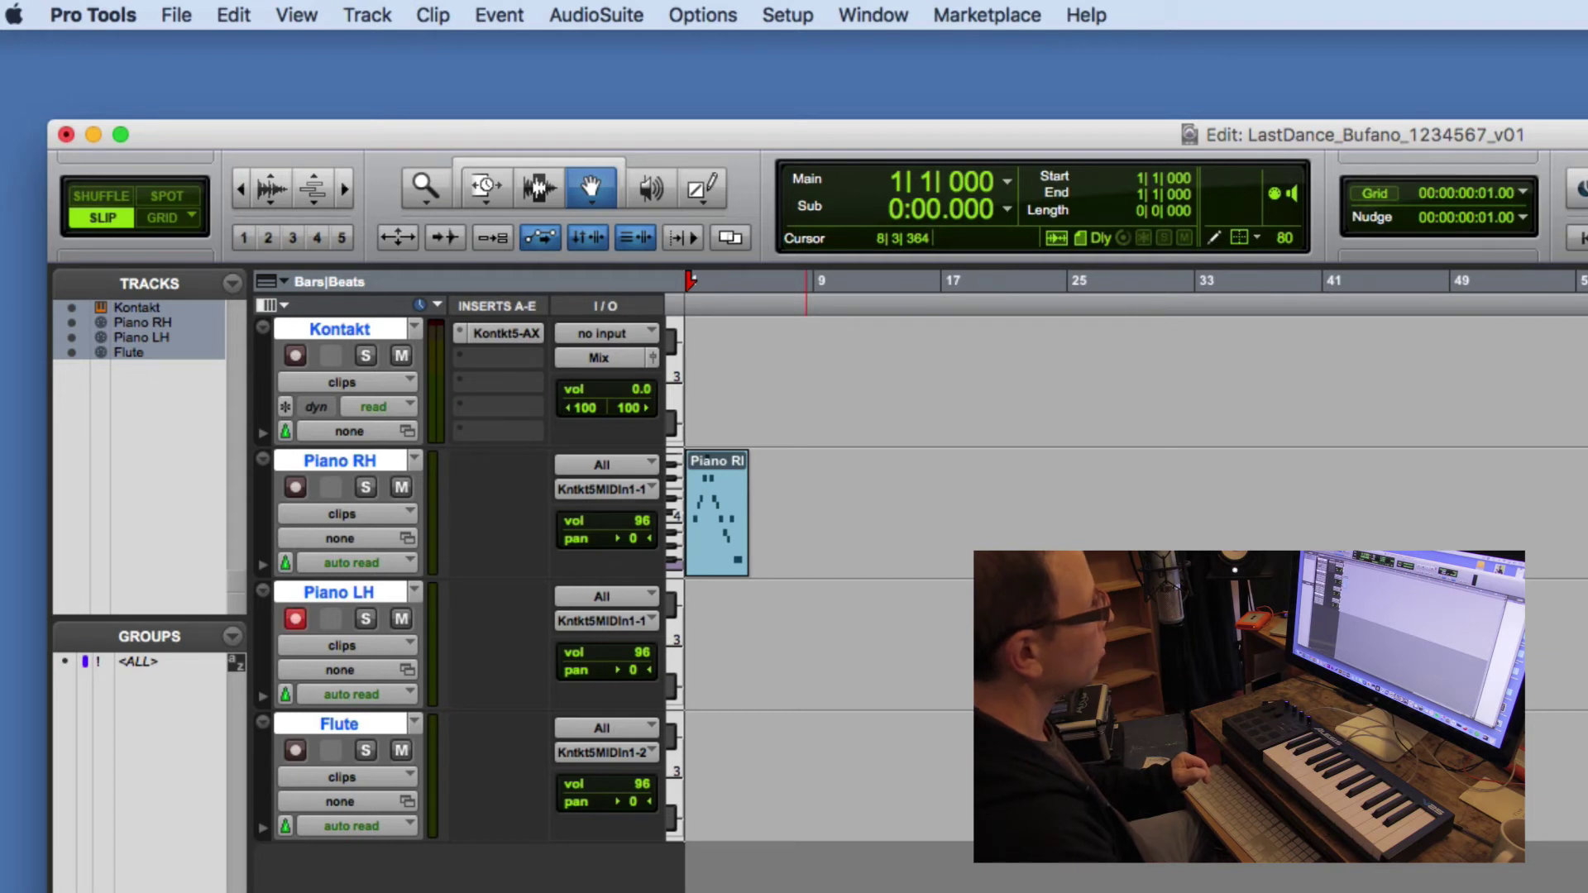
key("super+space")
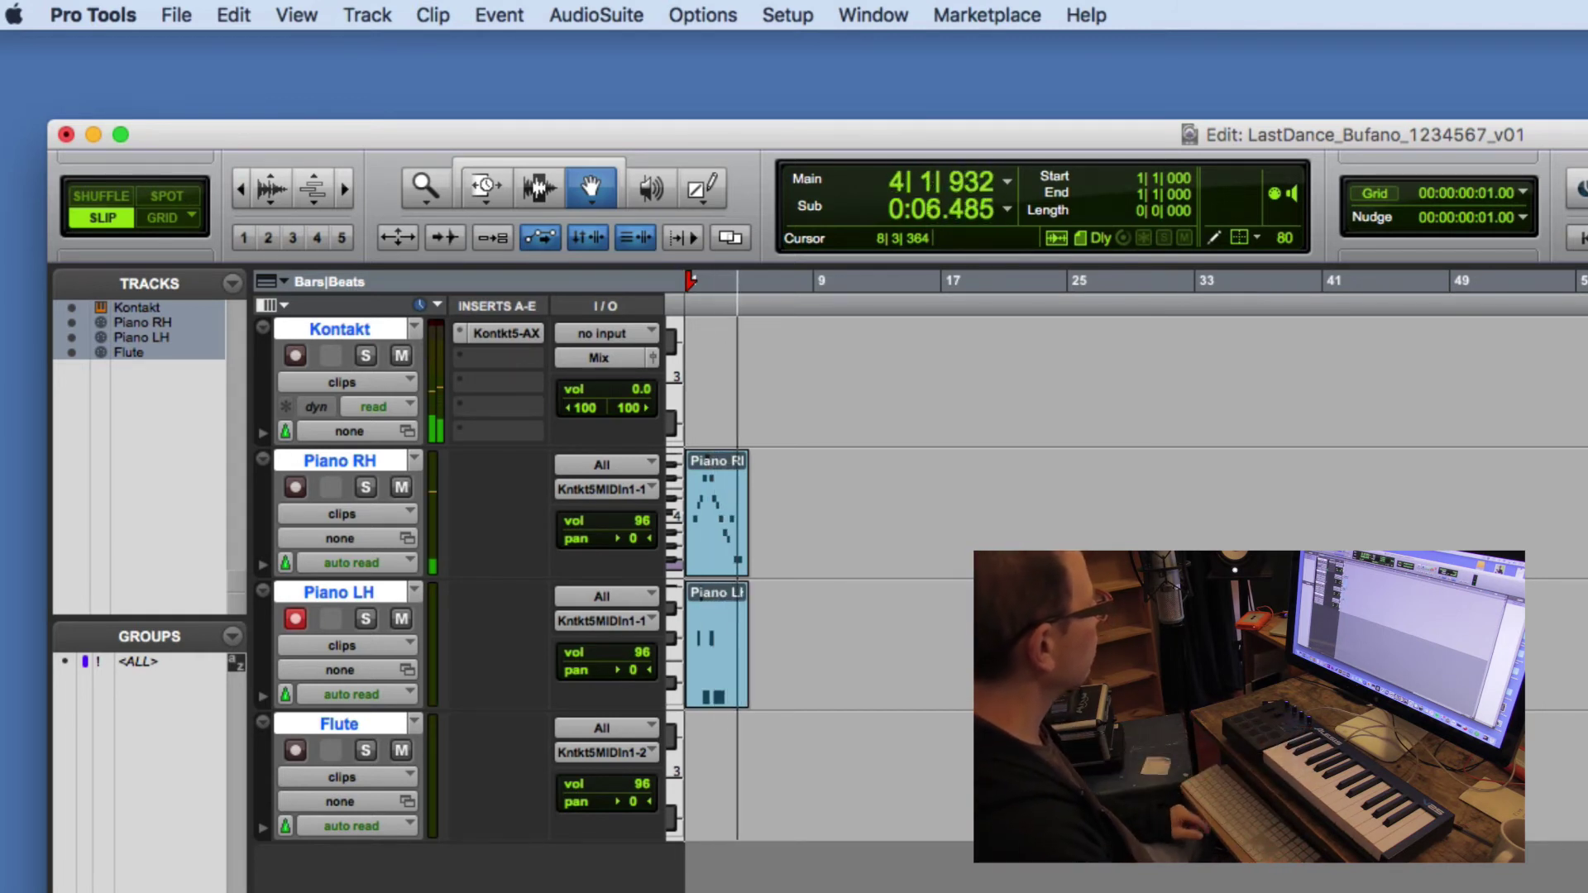
key("space")
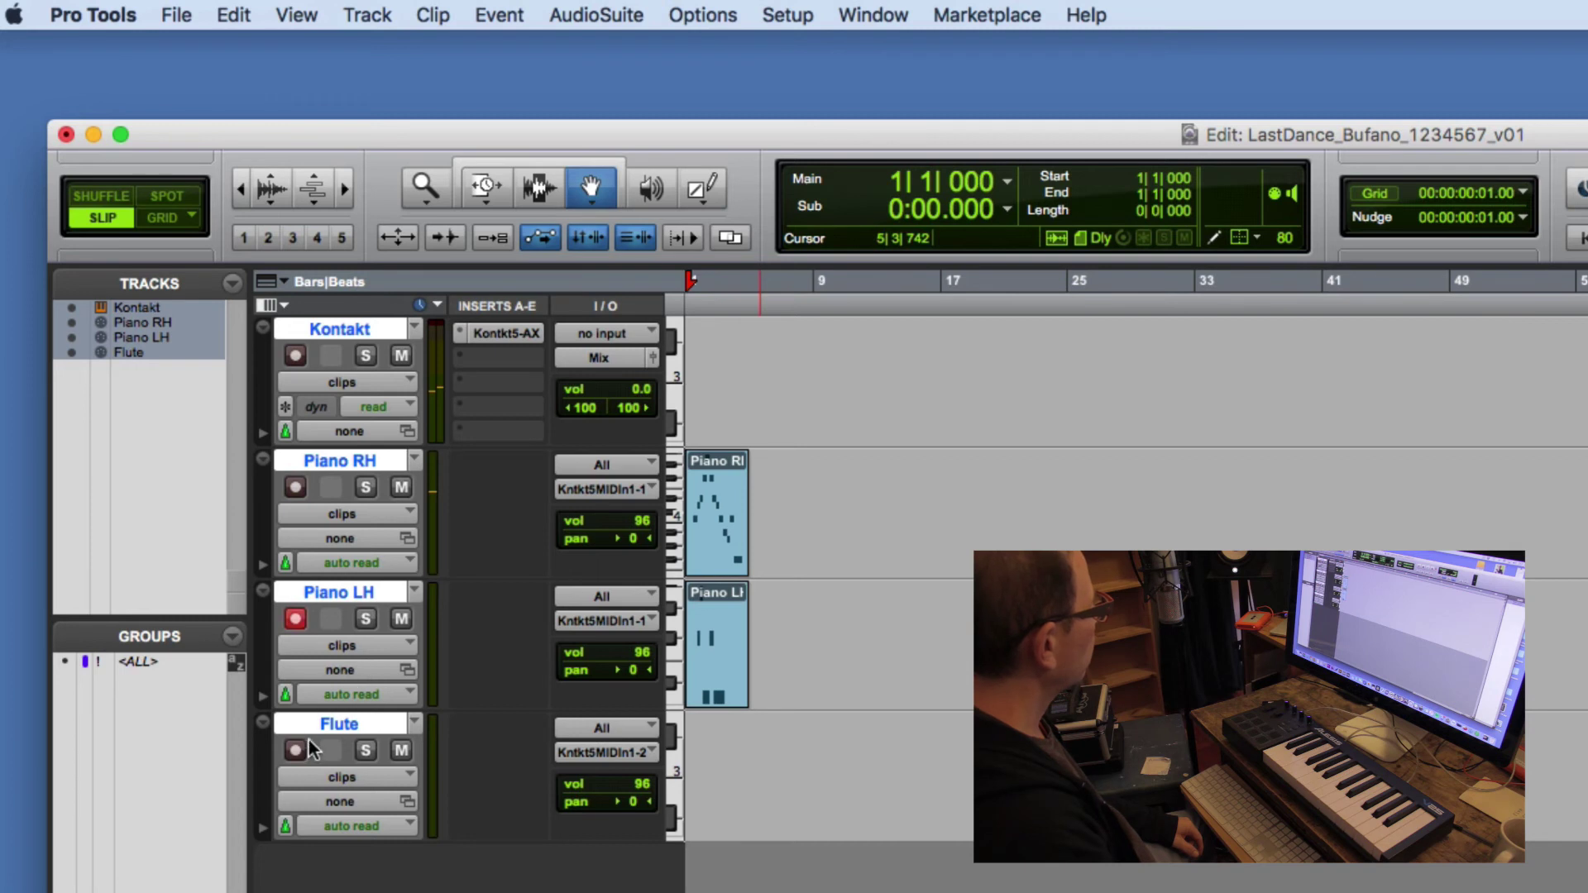
left_click(300, 749)
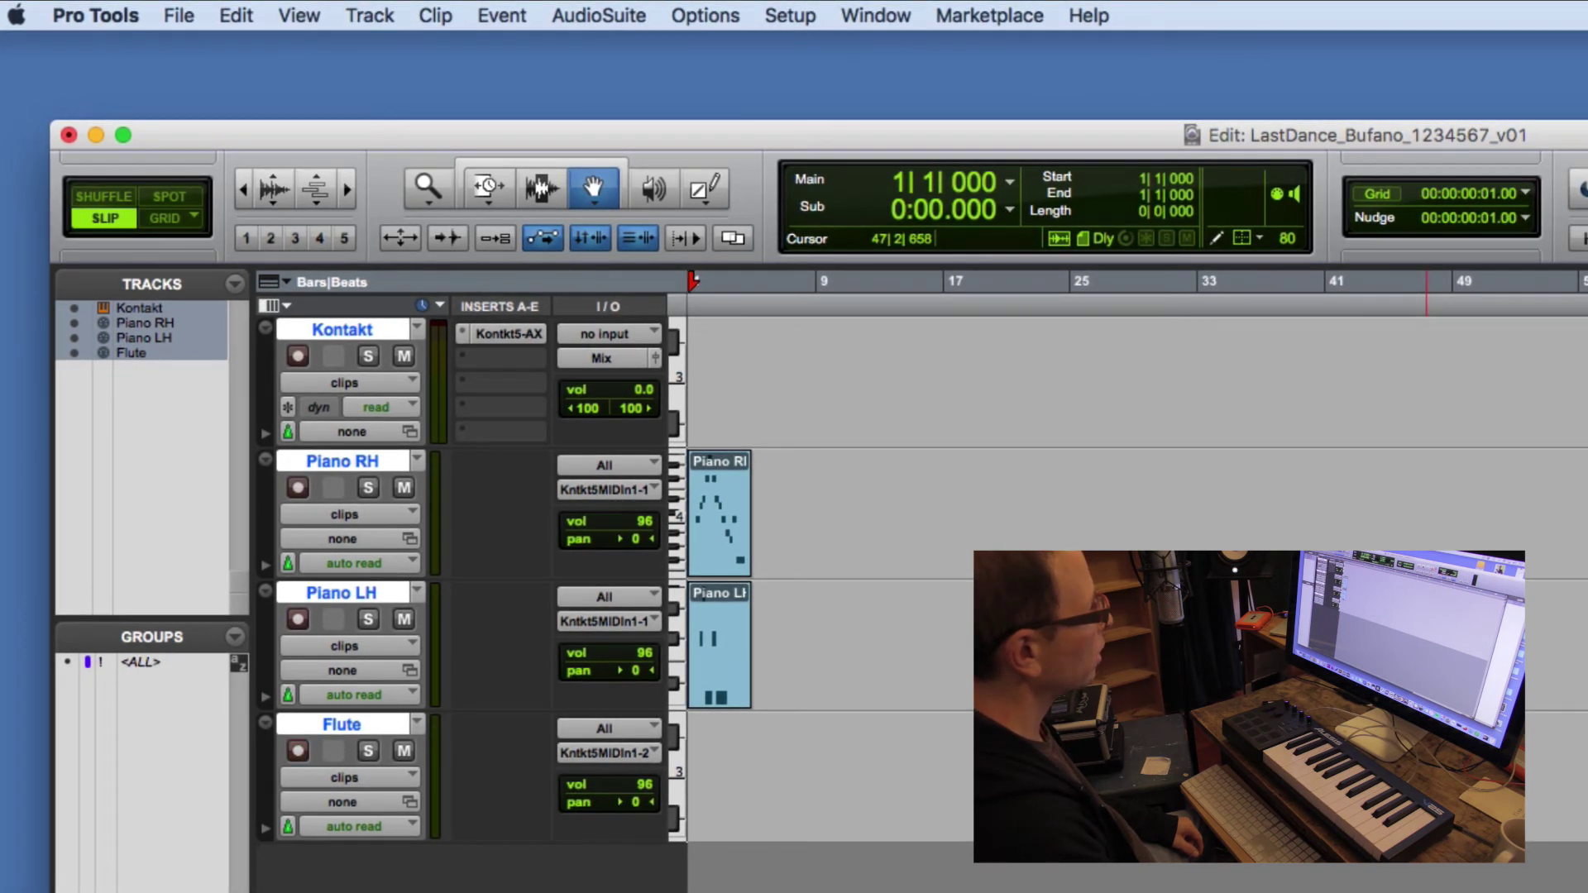
key("super+space")
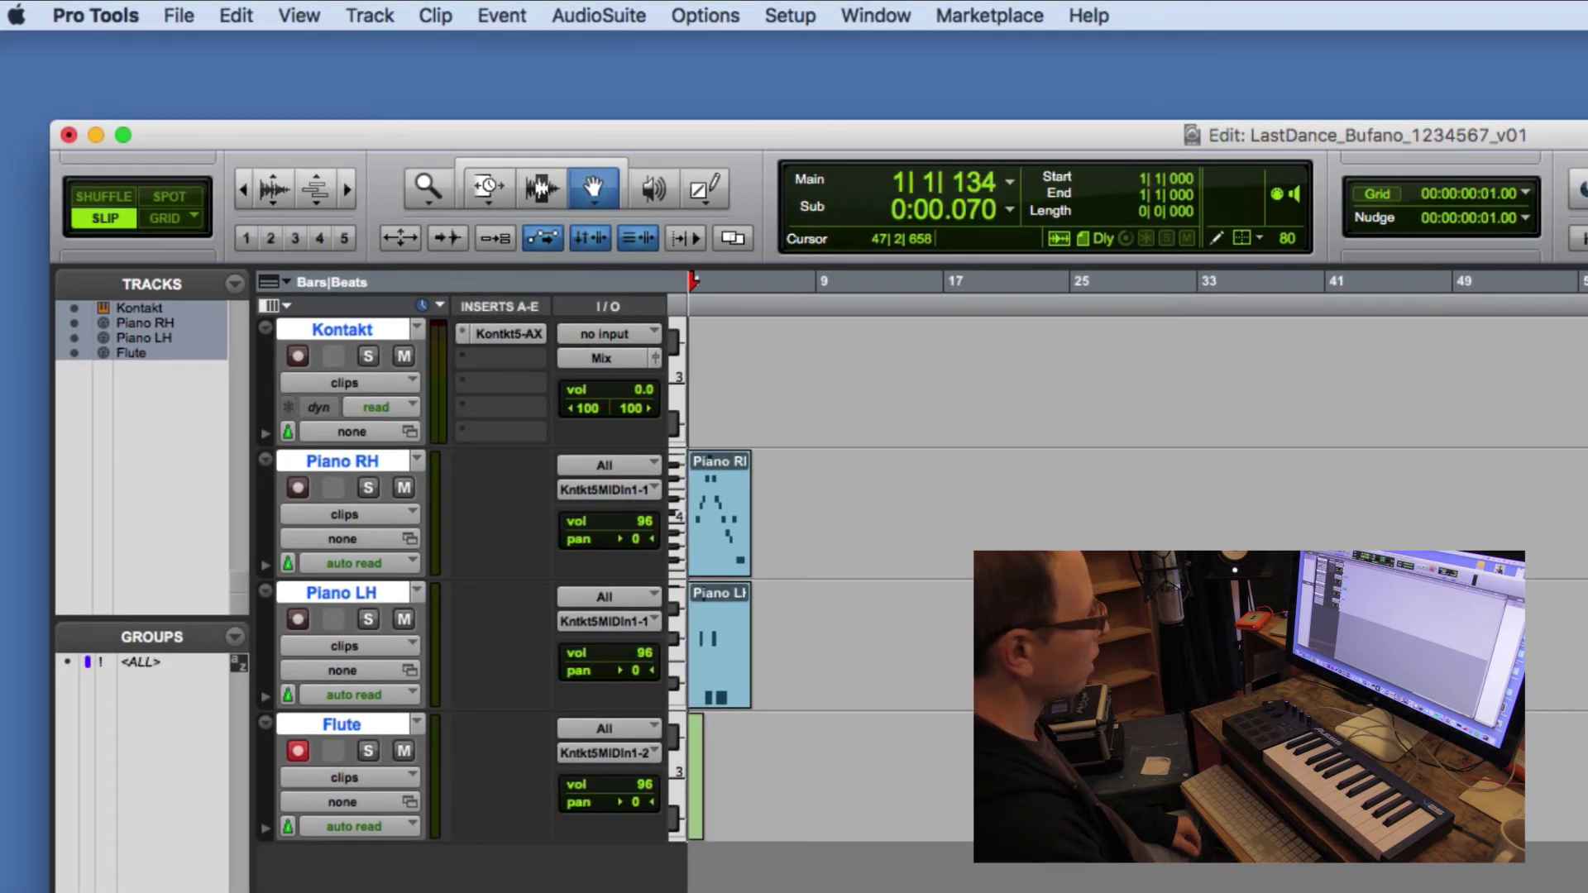